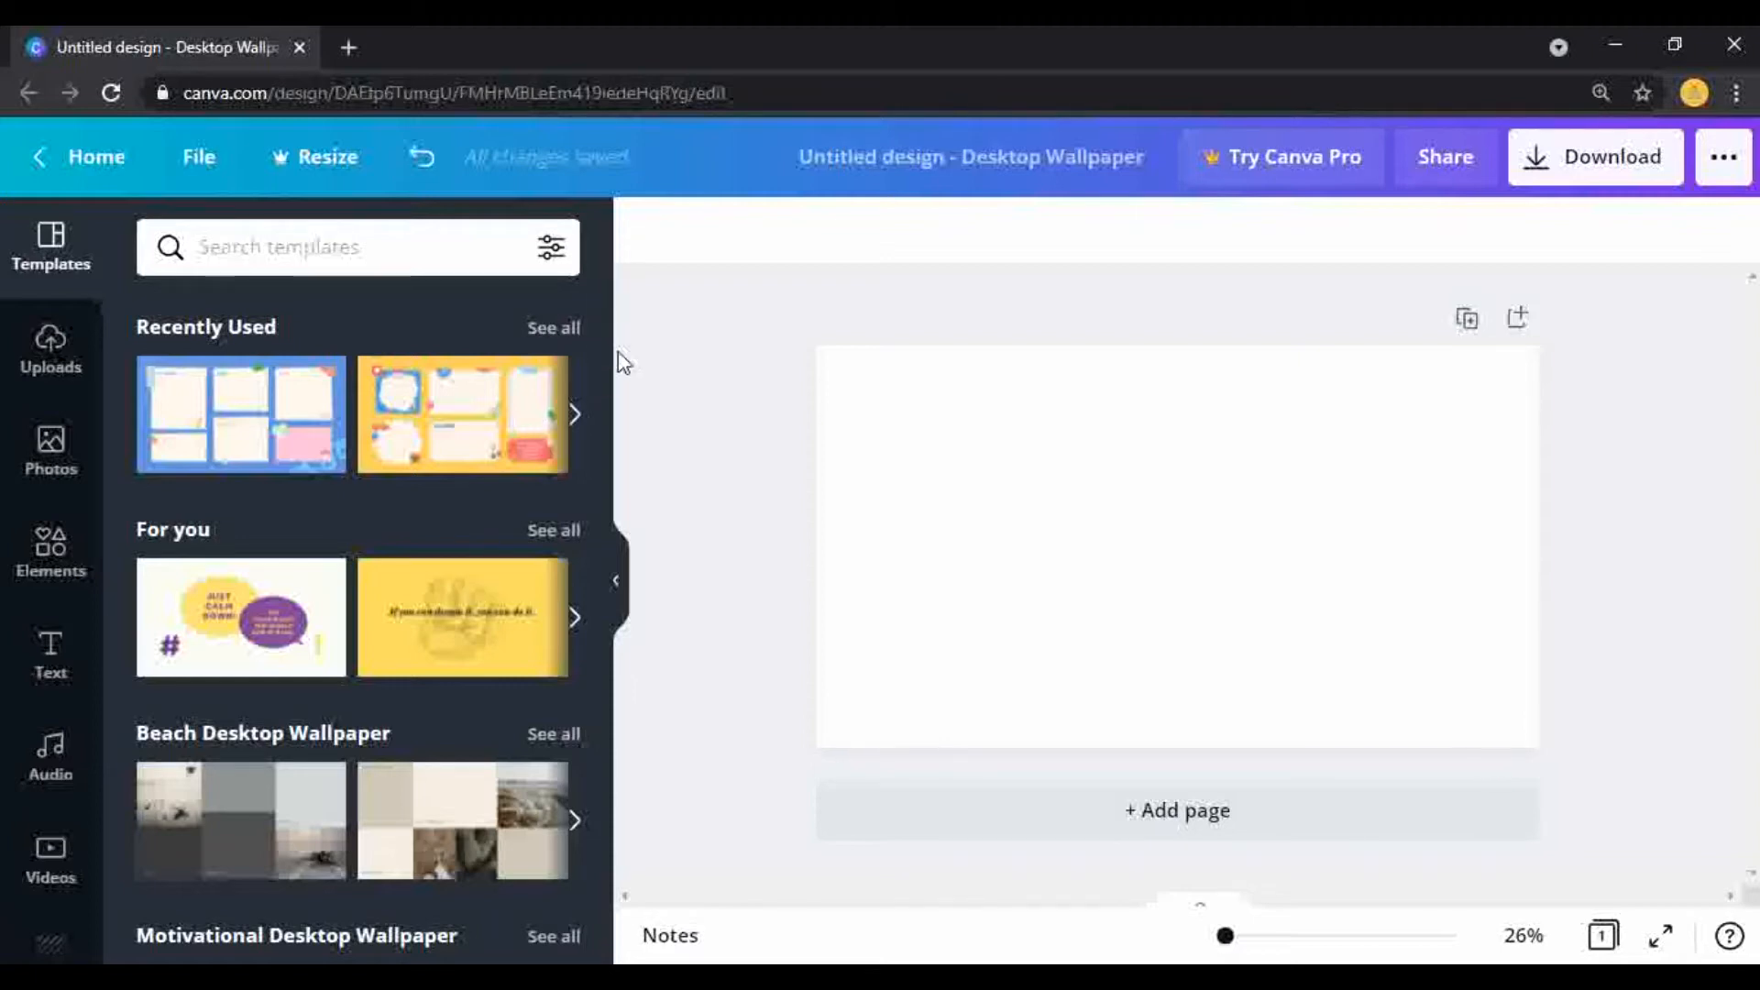
Step: Show the full collection of Organizer Desktop Wallpaper templates
left_click_drag(607, 346, 644, 930)
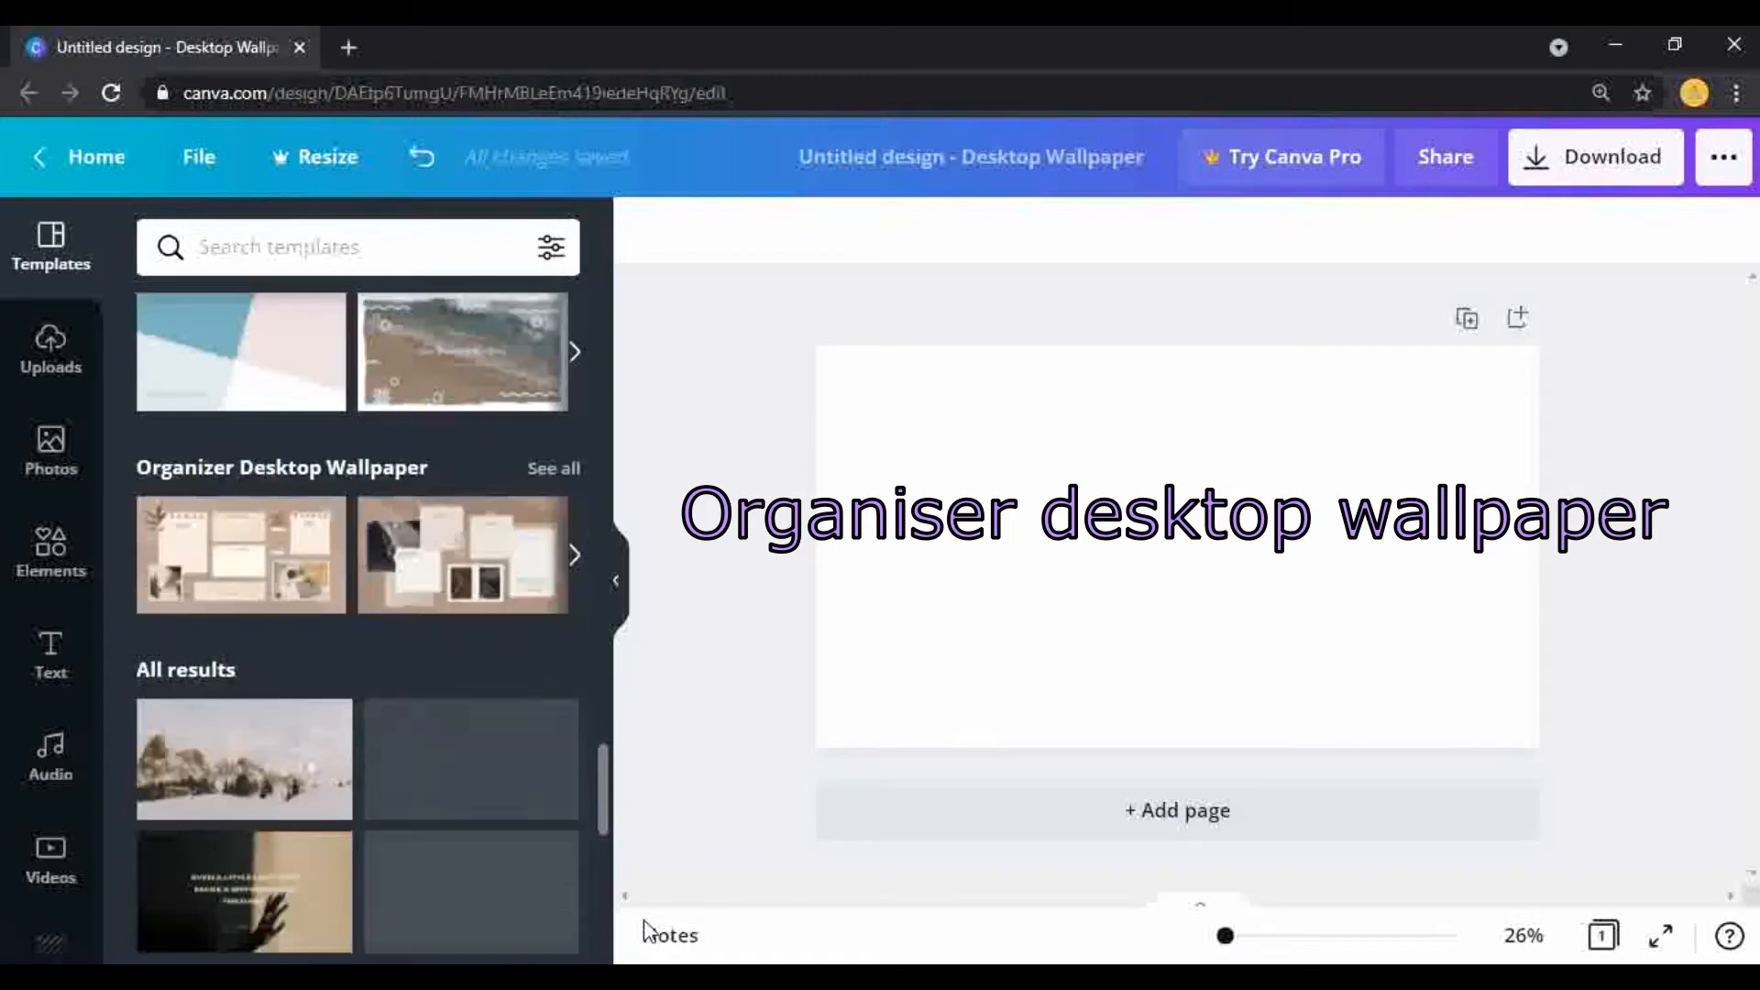
left_click(553, 469)
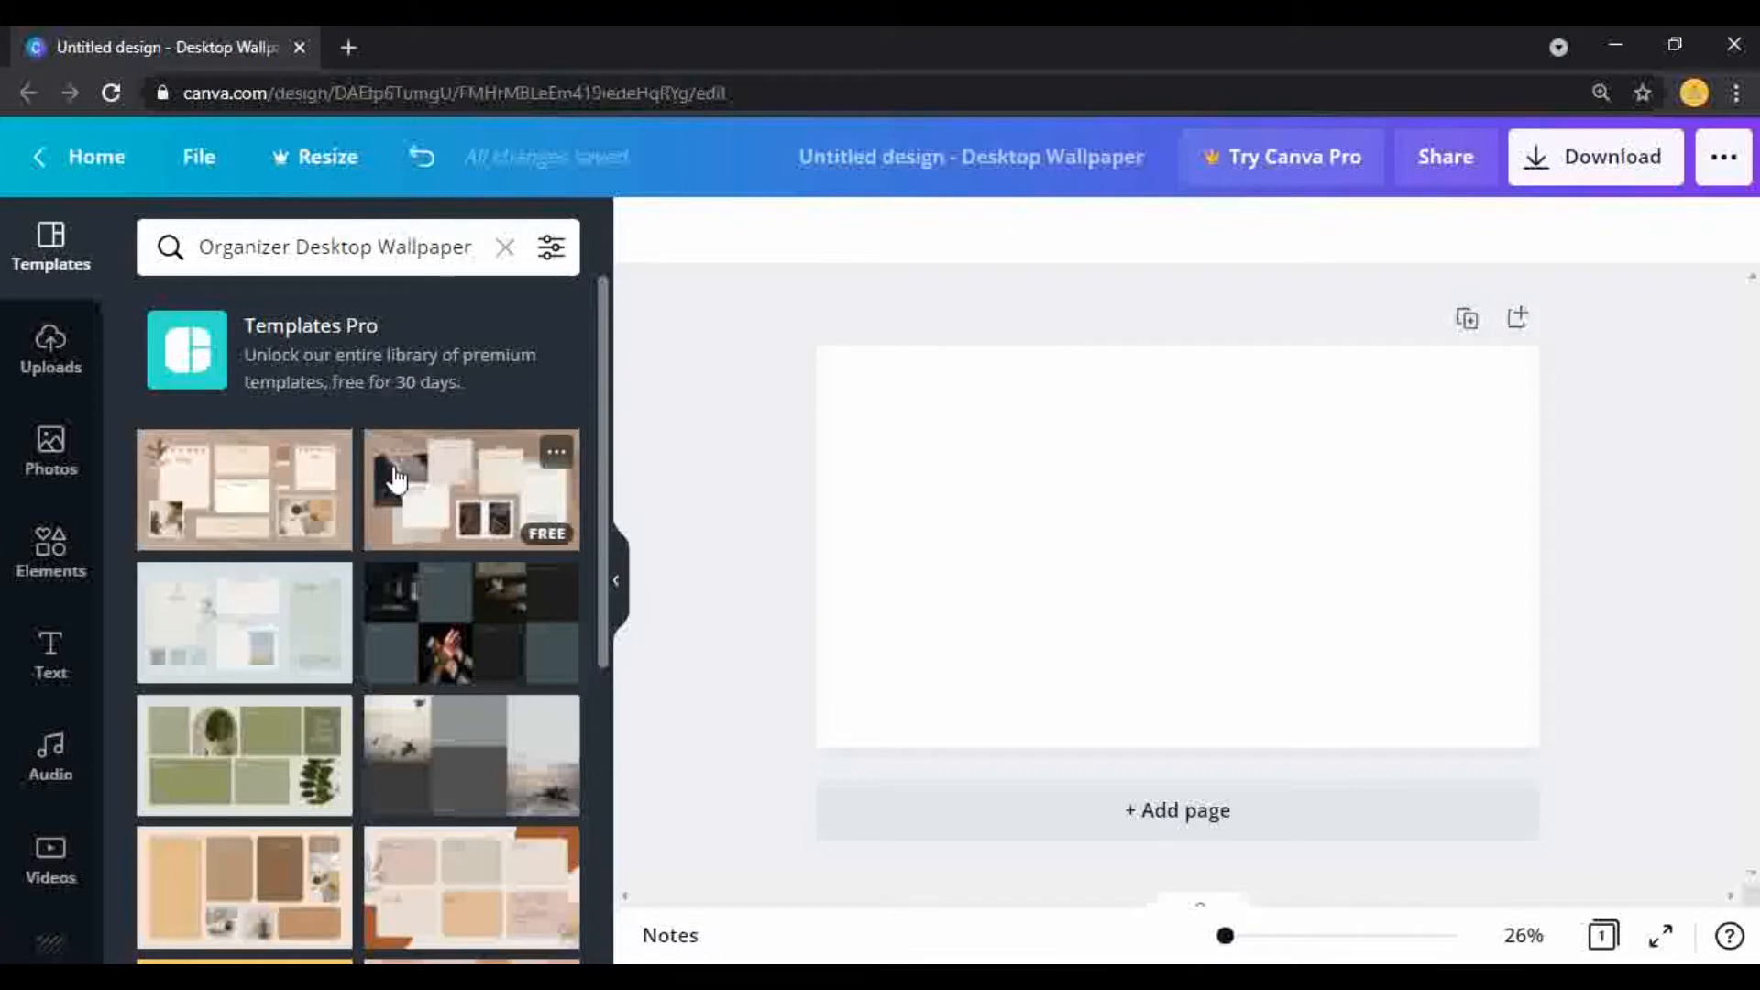
Step: Apply the Brown Leaves Realistic Professional Desktop Wallpaper template and delete the grouped note below the PROJECTS note
left_click(328, 458)
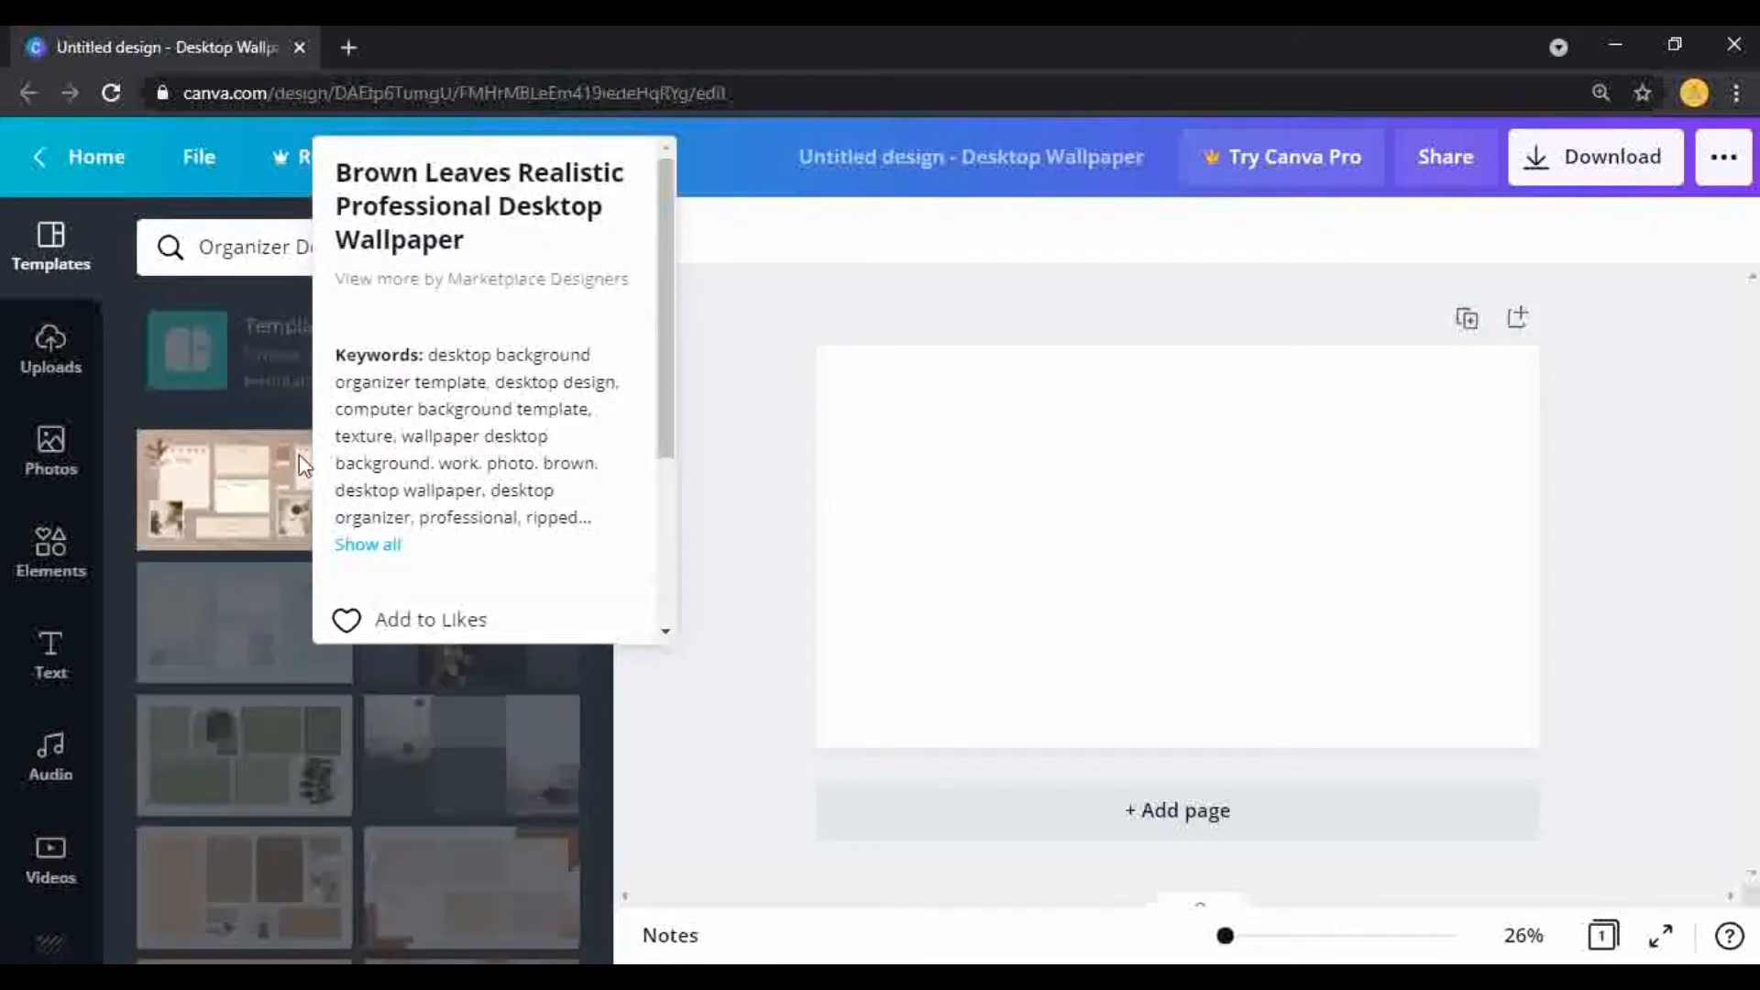
left_click(767, 366)
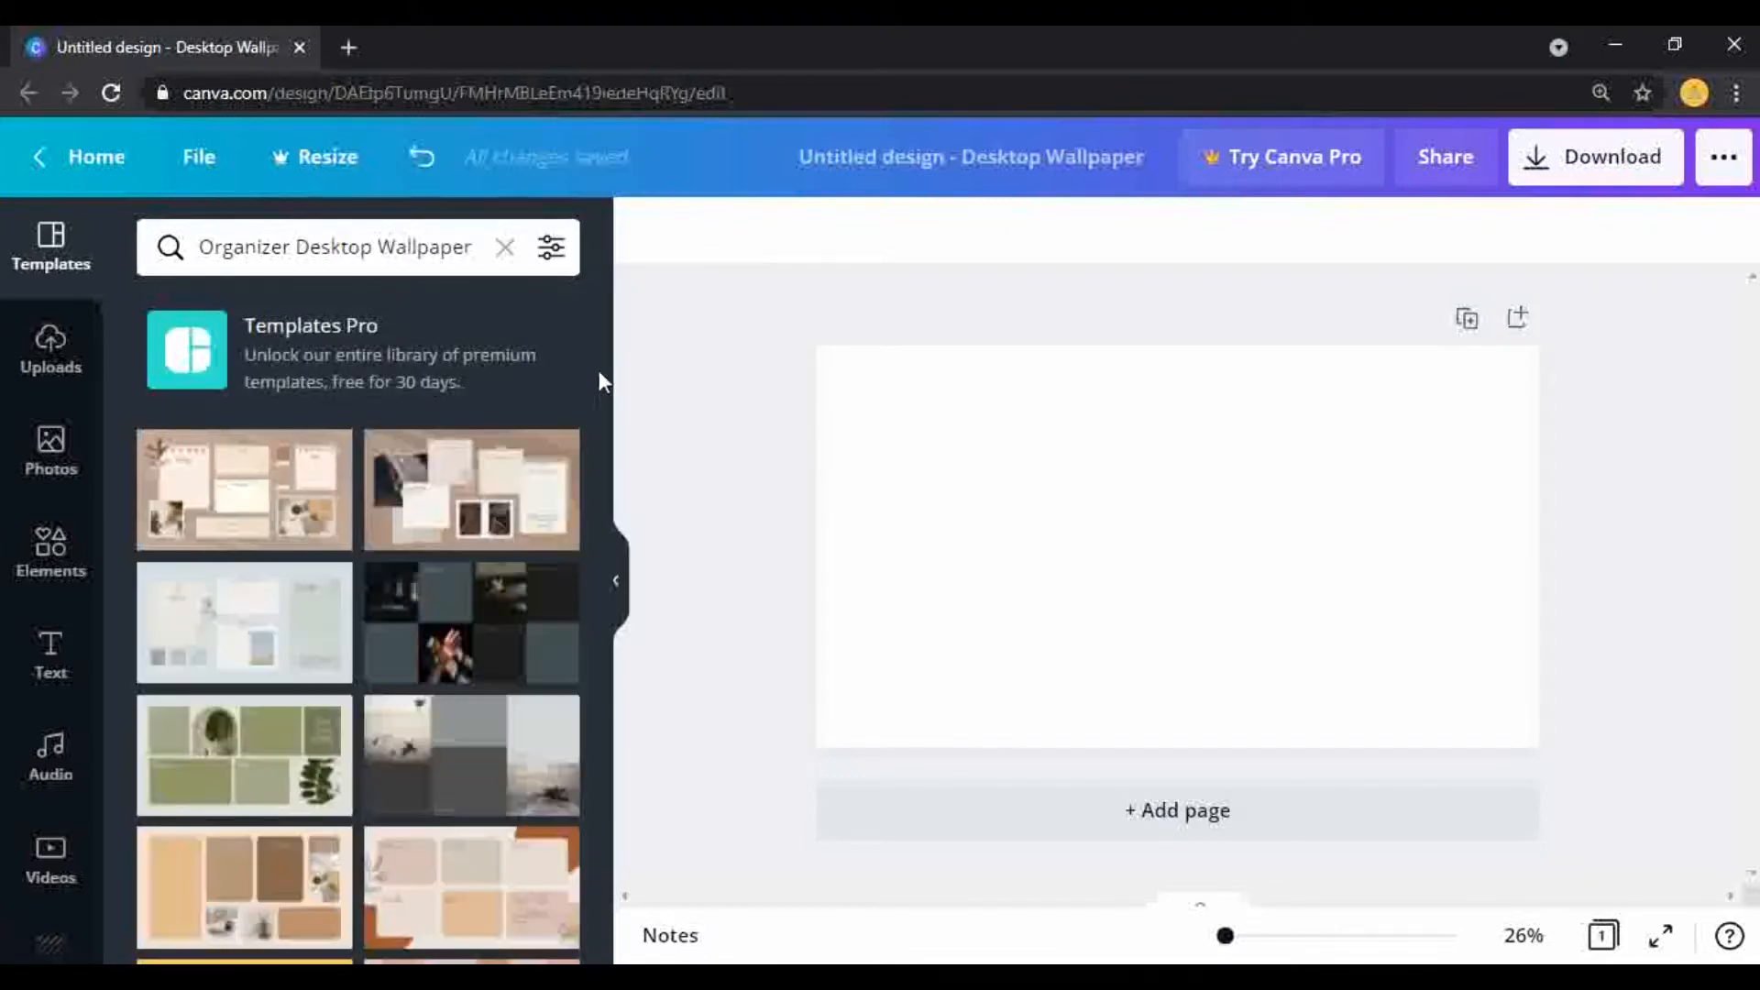
left_click(184, 502)
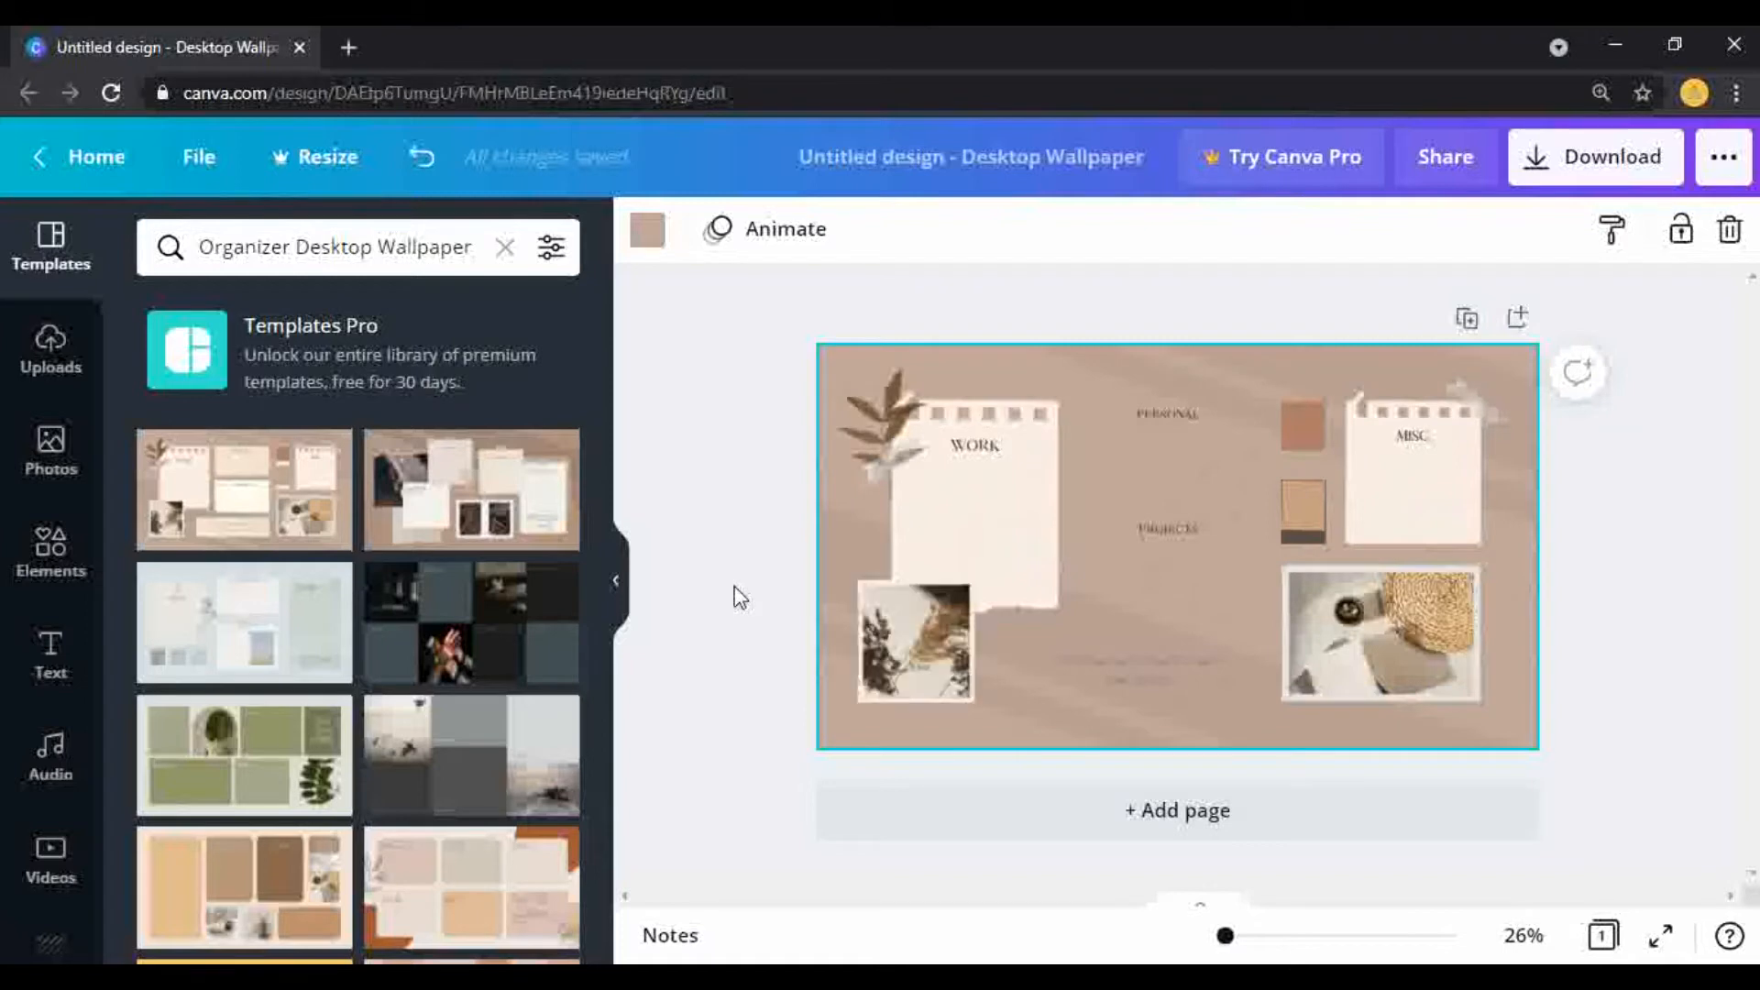
right_click(1025, 675)
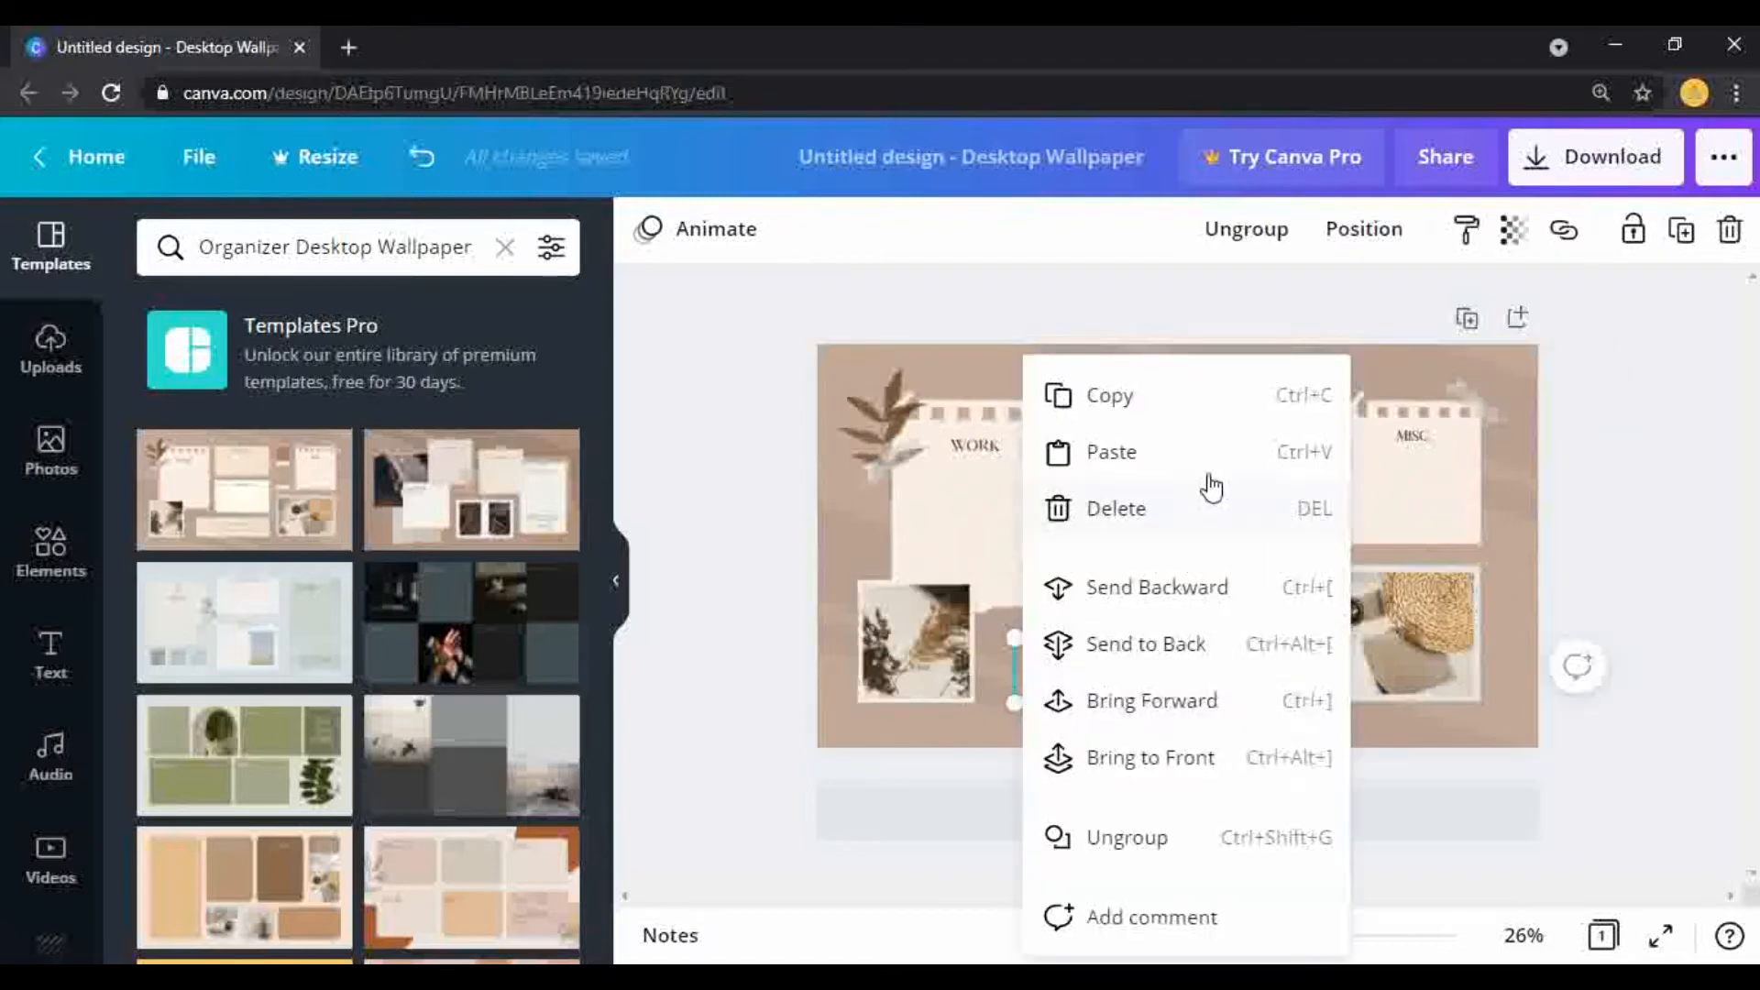
left_click(1115, 512)
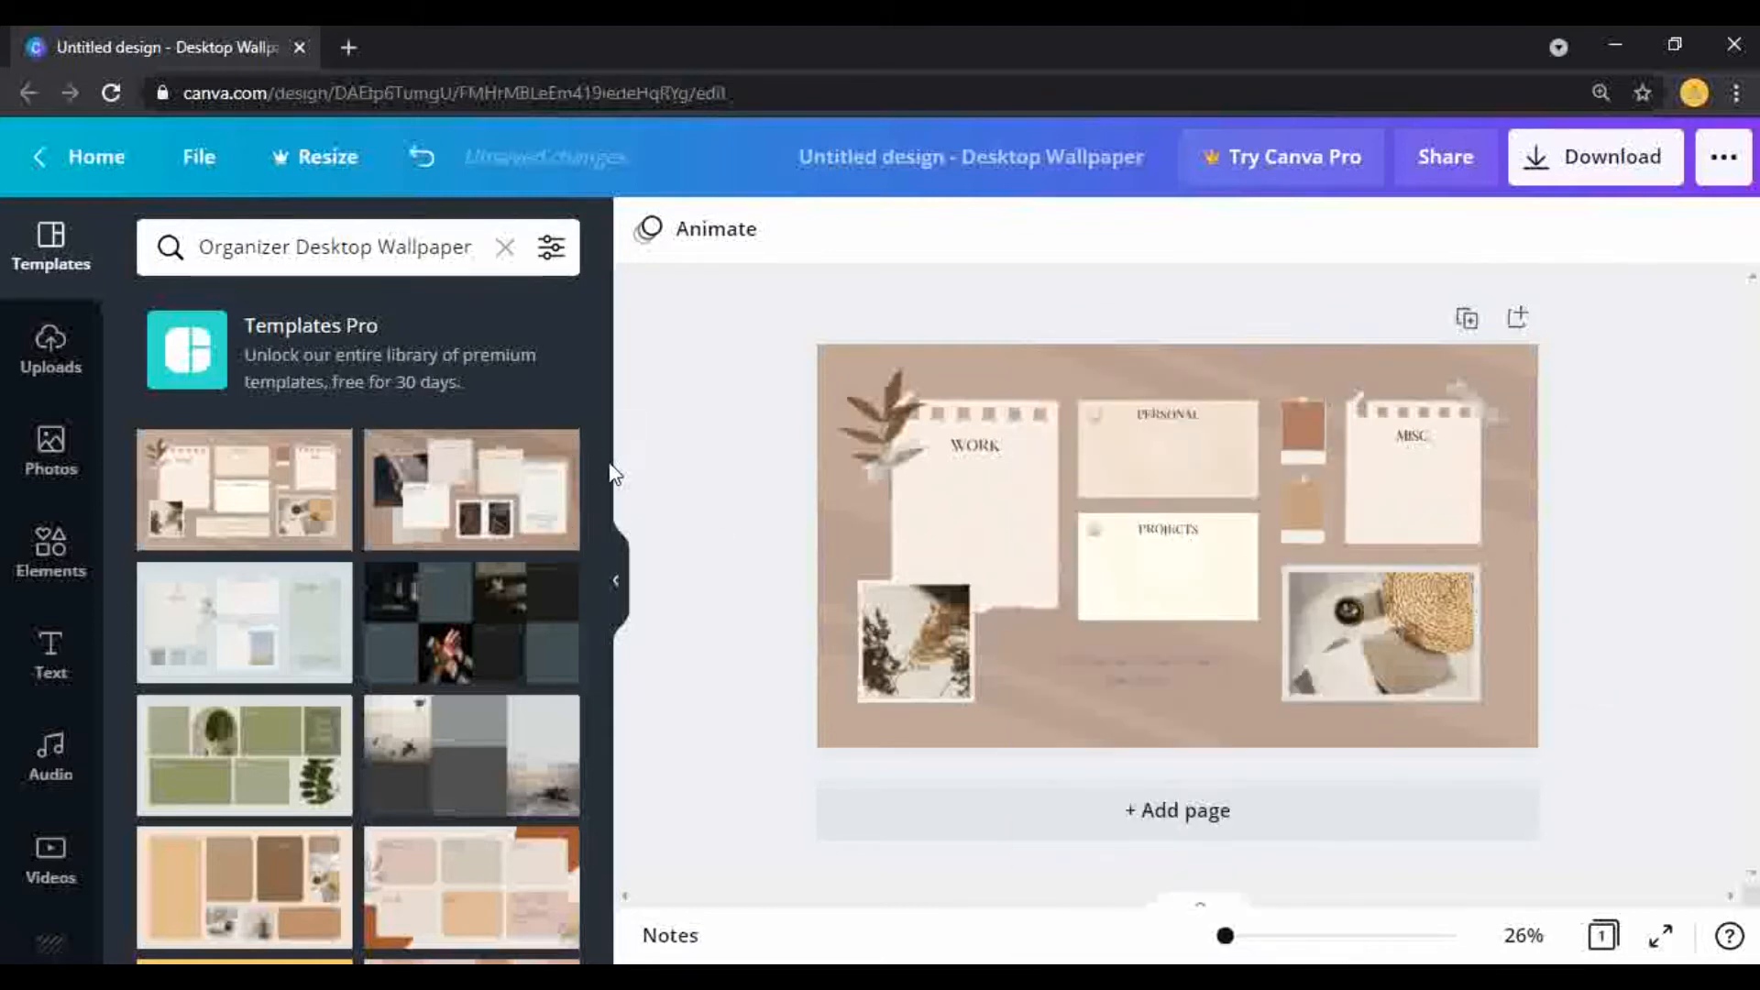
Step: Apply the light blue organizer template with the THINGS TO DO, PERSONAL, PRODUCTIVITY and OTHERS boxes to the page
left_click_drag(602, 465, 631, 731)
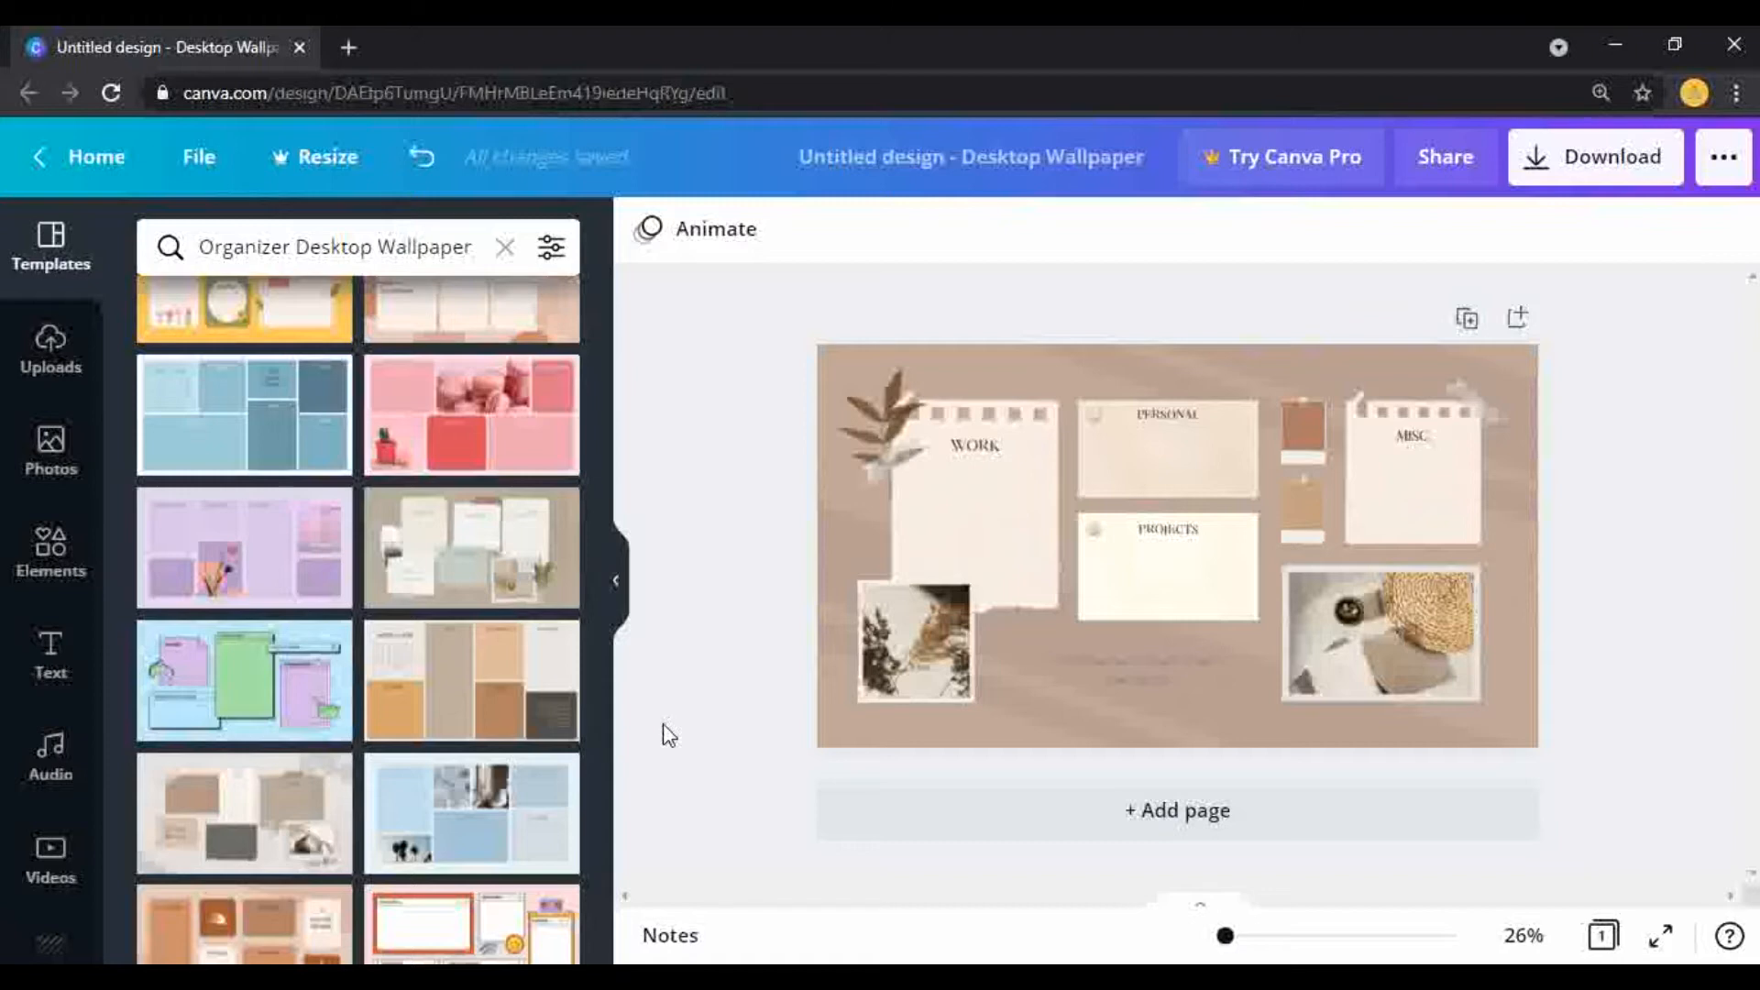
left_click(500, 825)
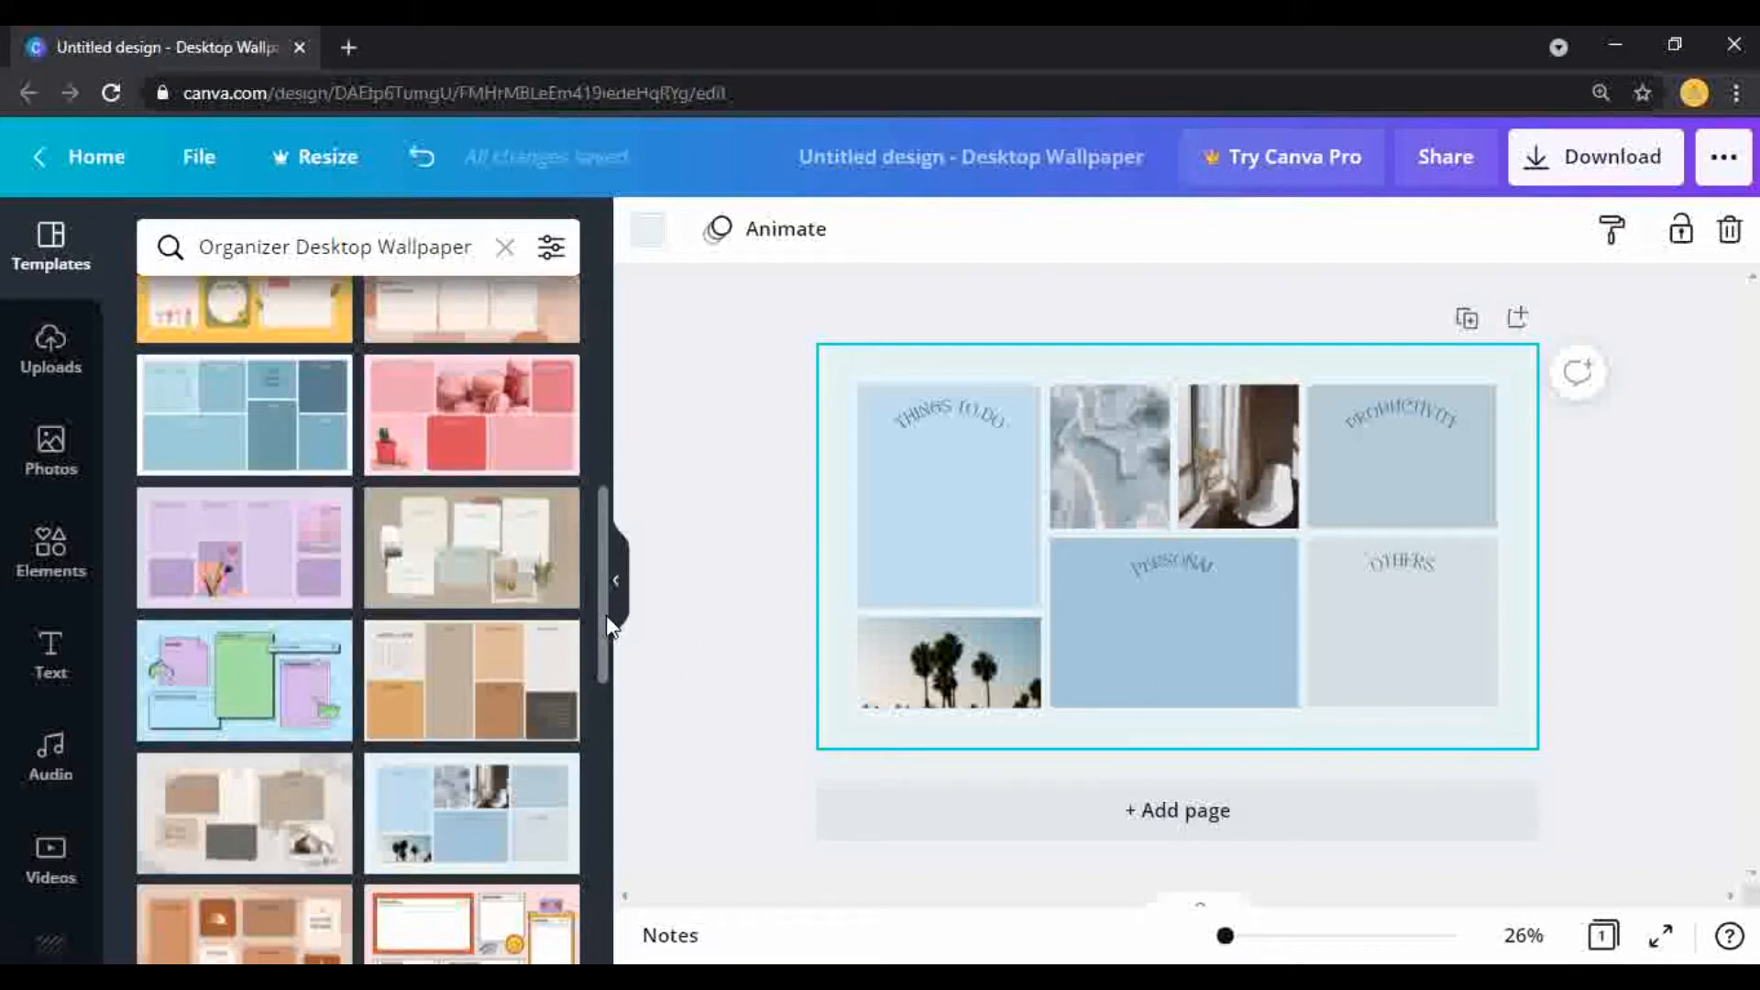
left_click_drag(607, 623, 614, 876)
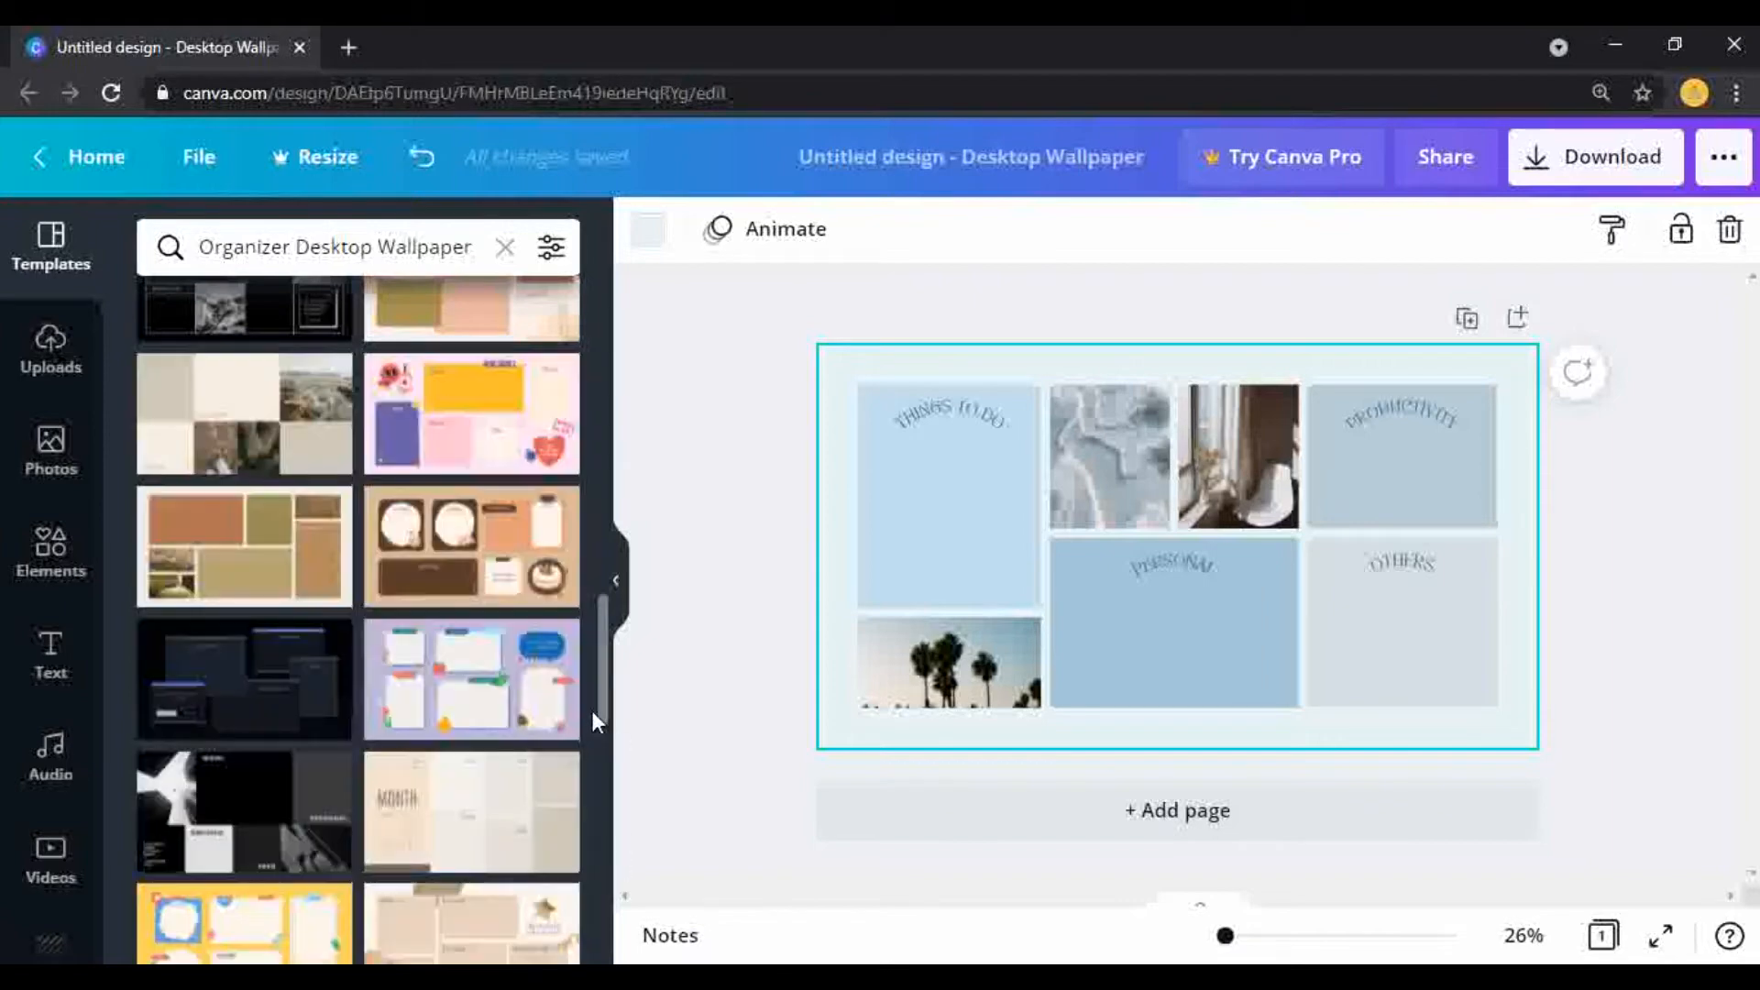
scroll(614, 856, "down", 8)
scroll(616, 824, "down", 2)
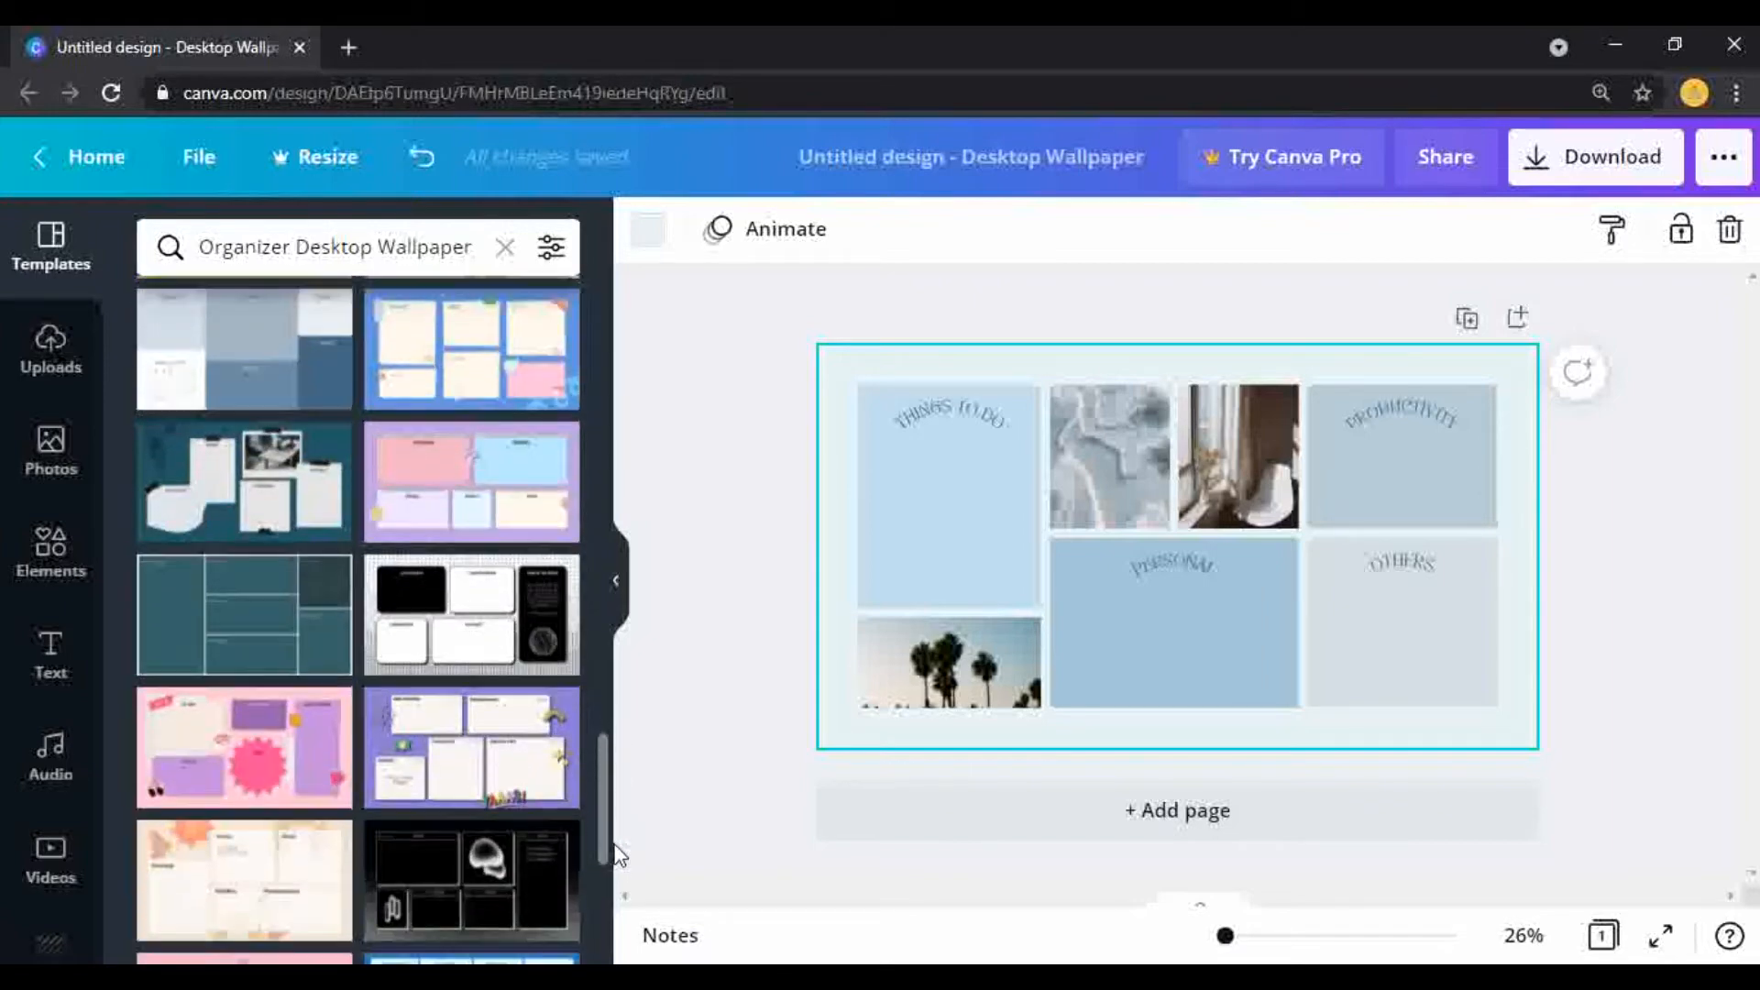
left_click_drag(615, 850, 623, 774)
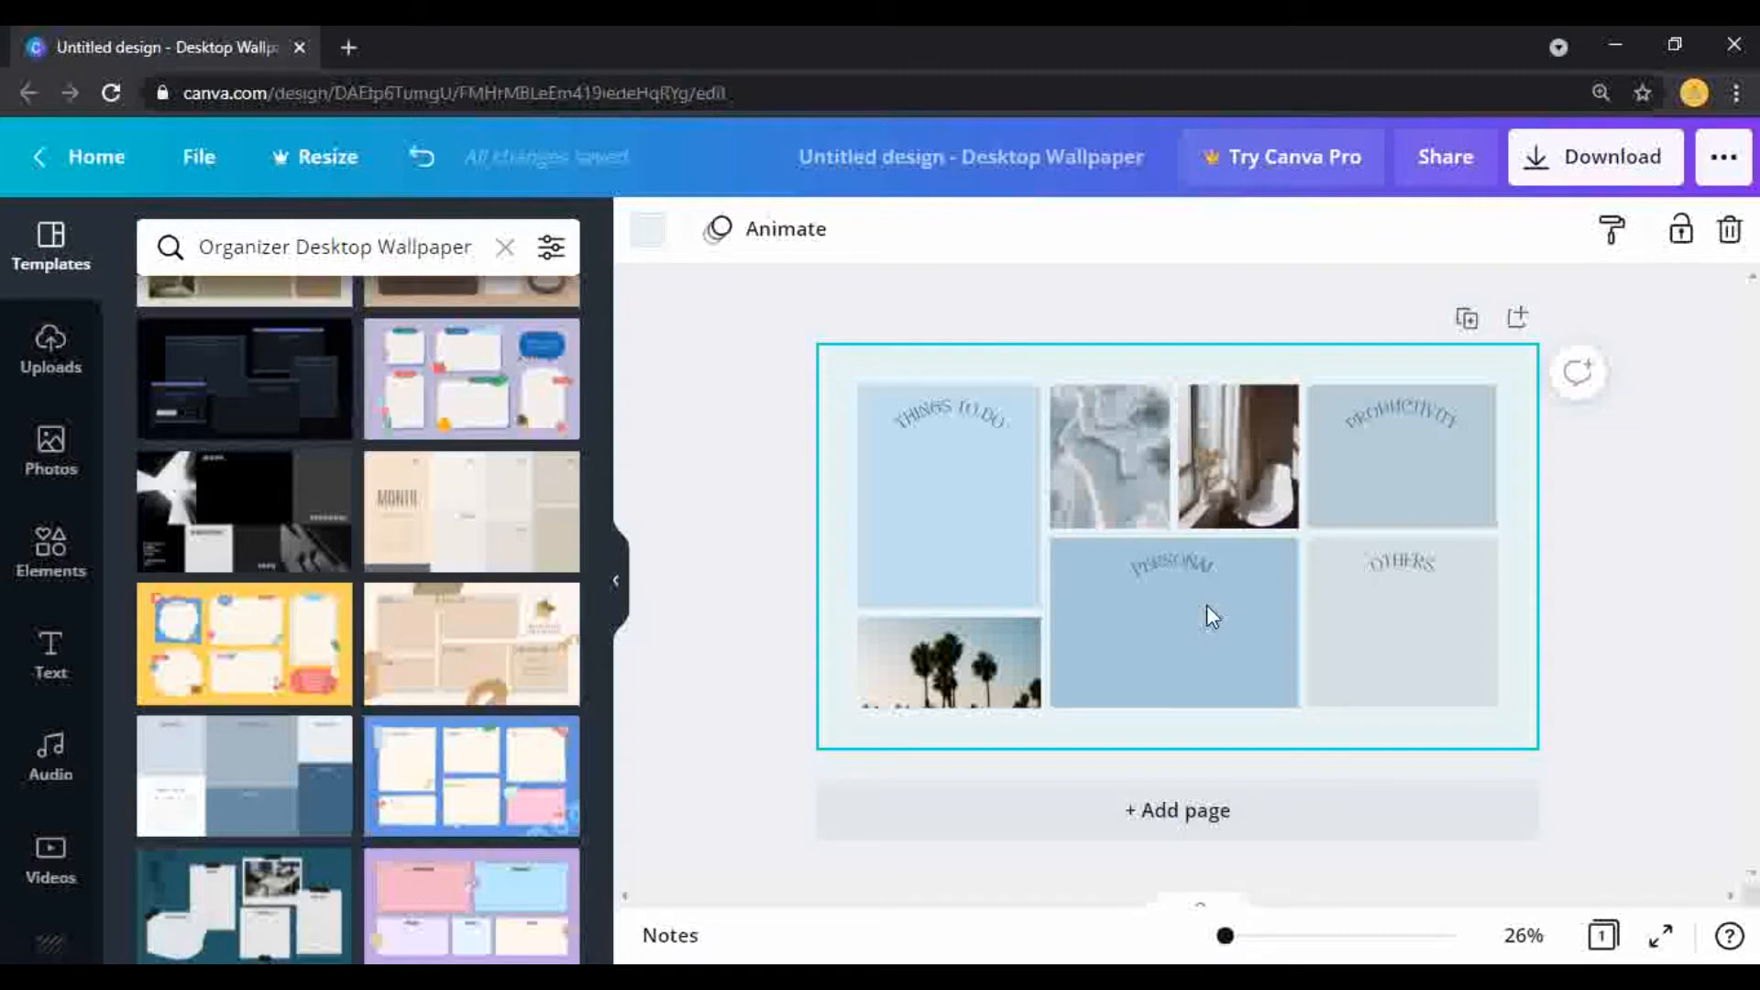
Step: Delete the THINGS TO DO box and its curved heading from the wallpaper
left_click(1170, 560)
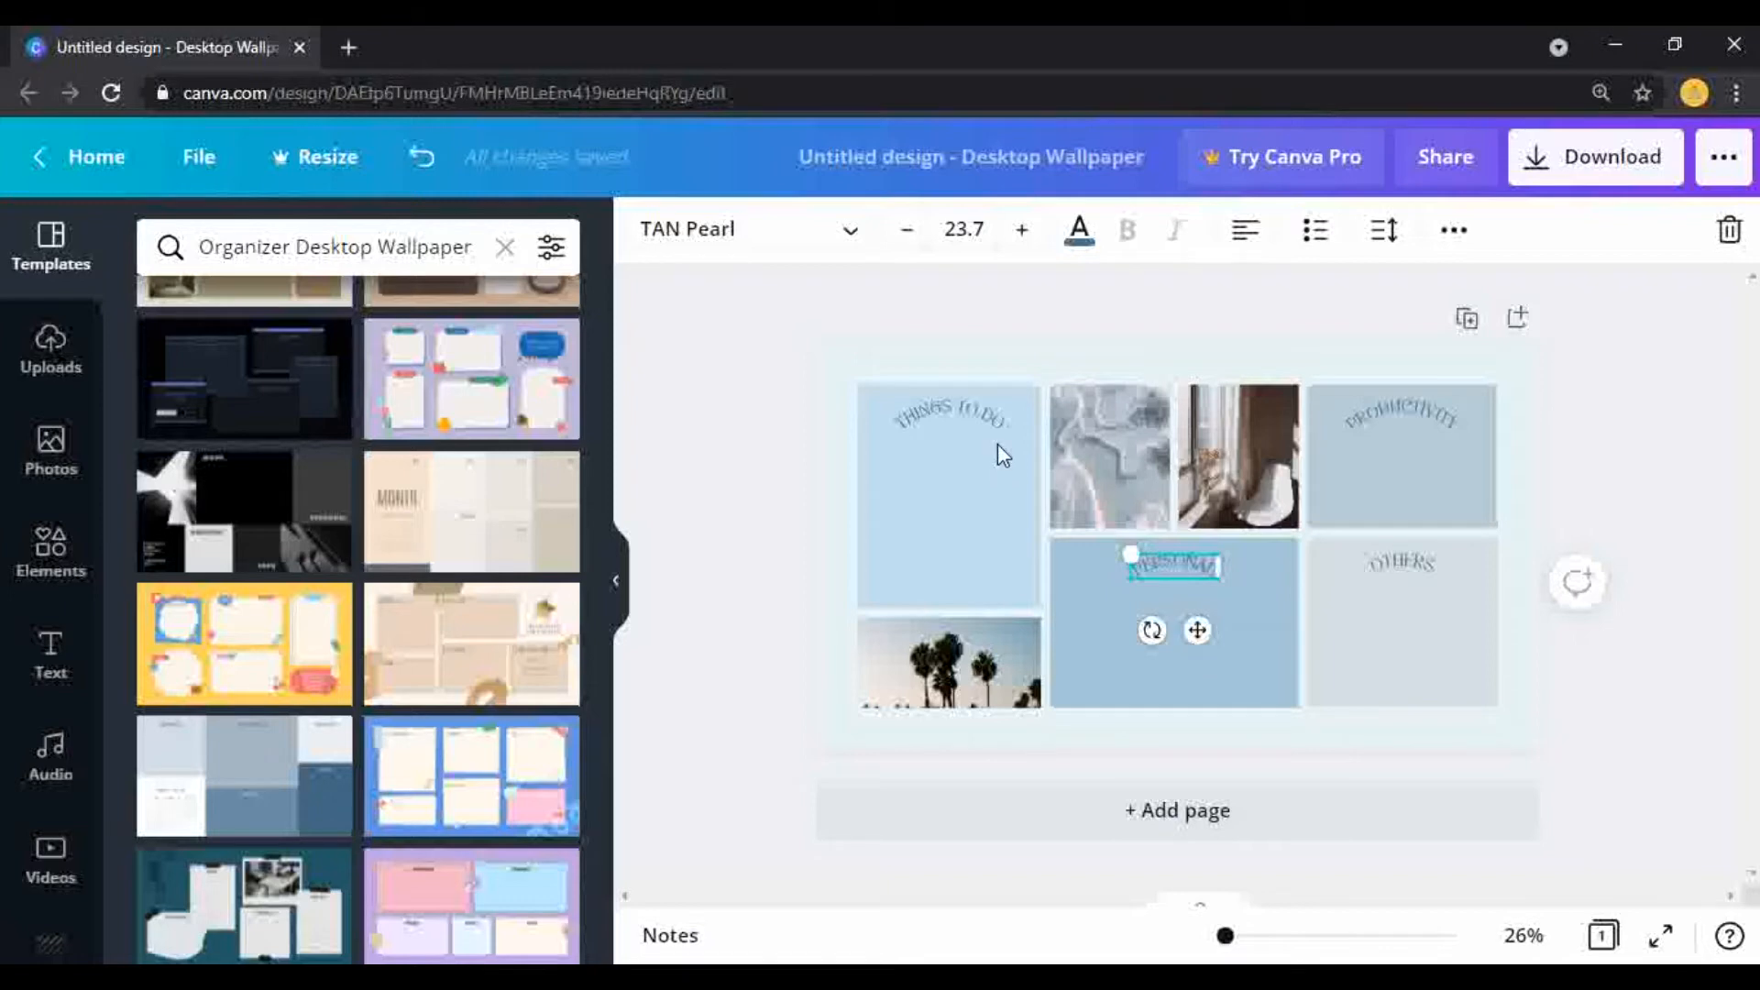
right_click(931, 469)
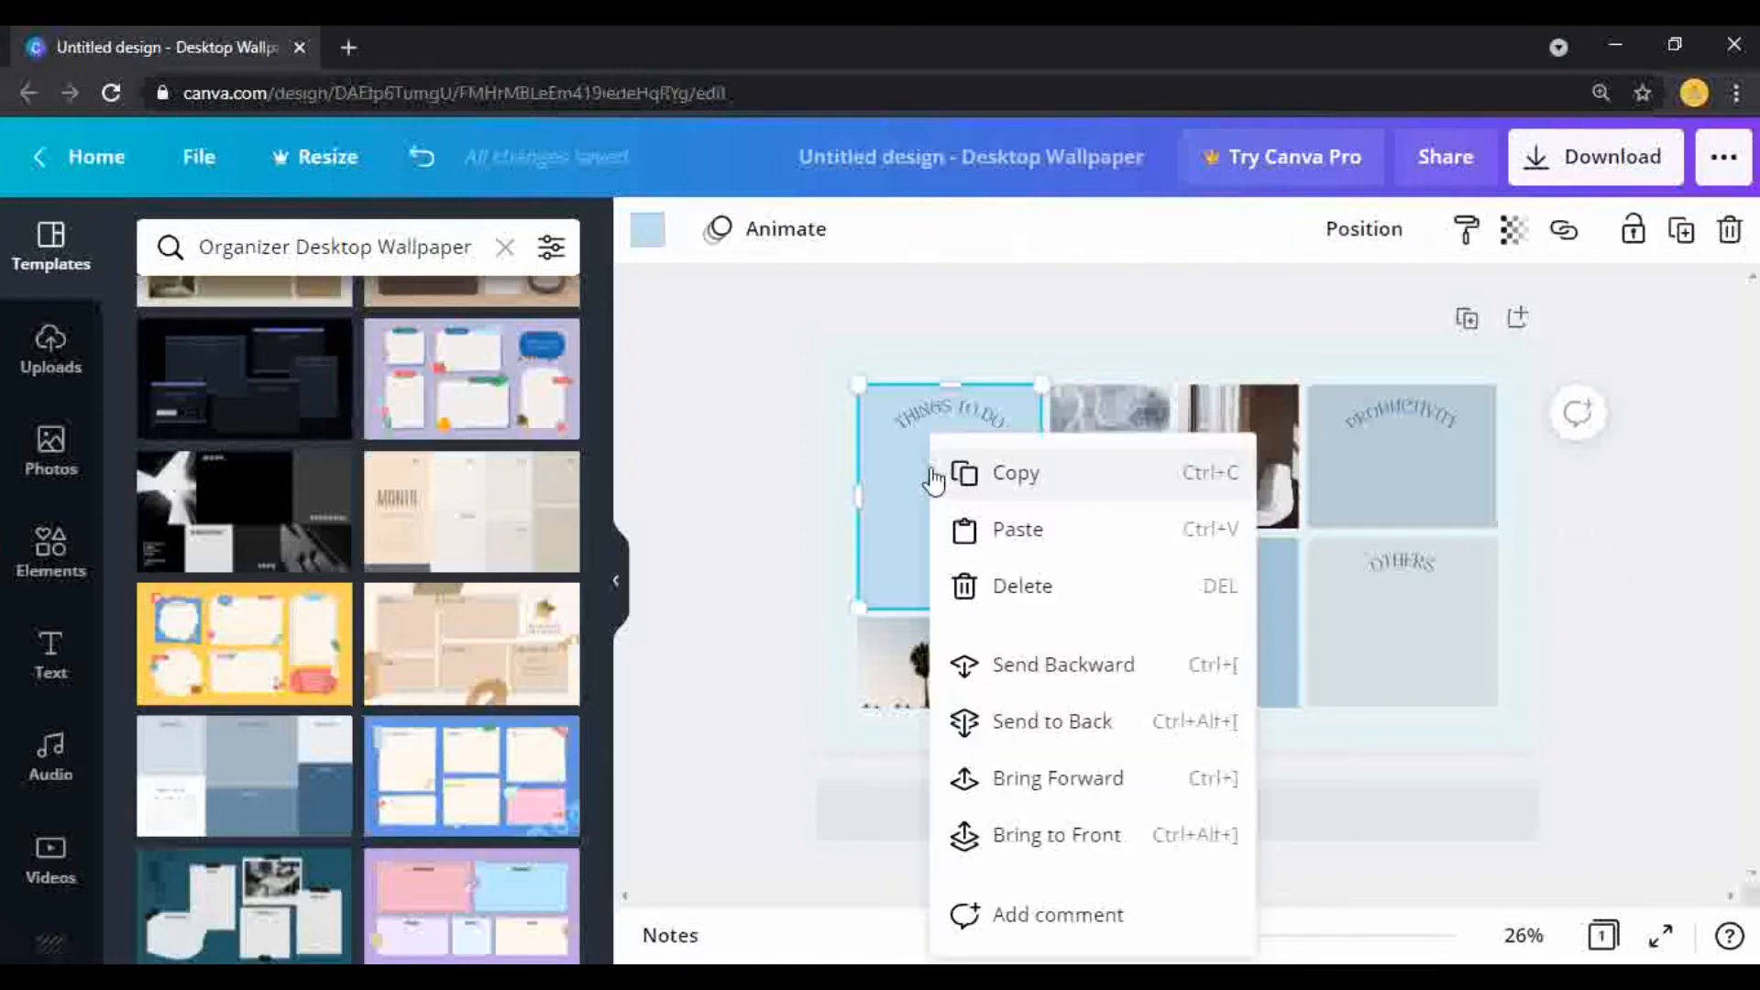
left_click(1041, 597)
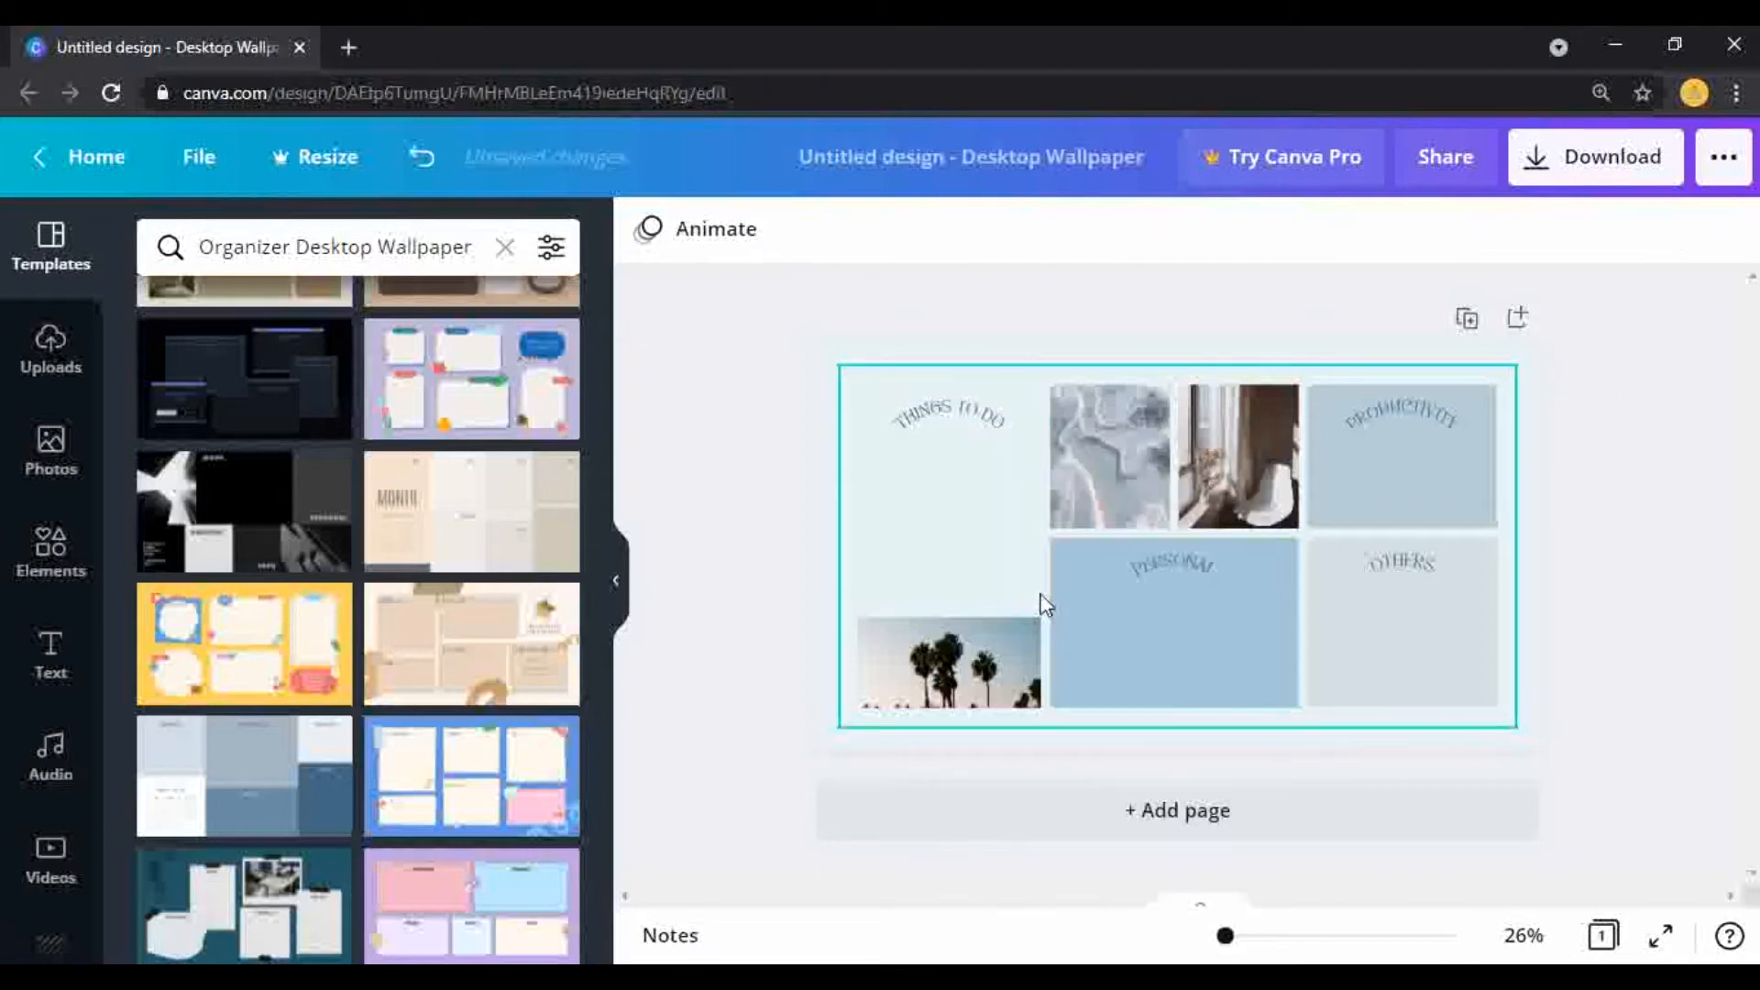
left_click(72, 583)
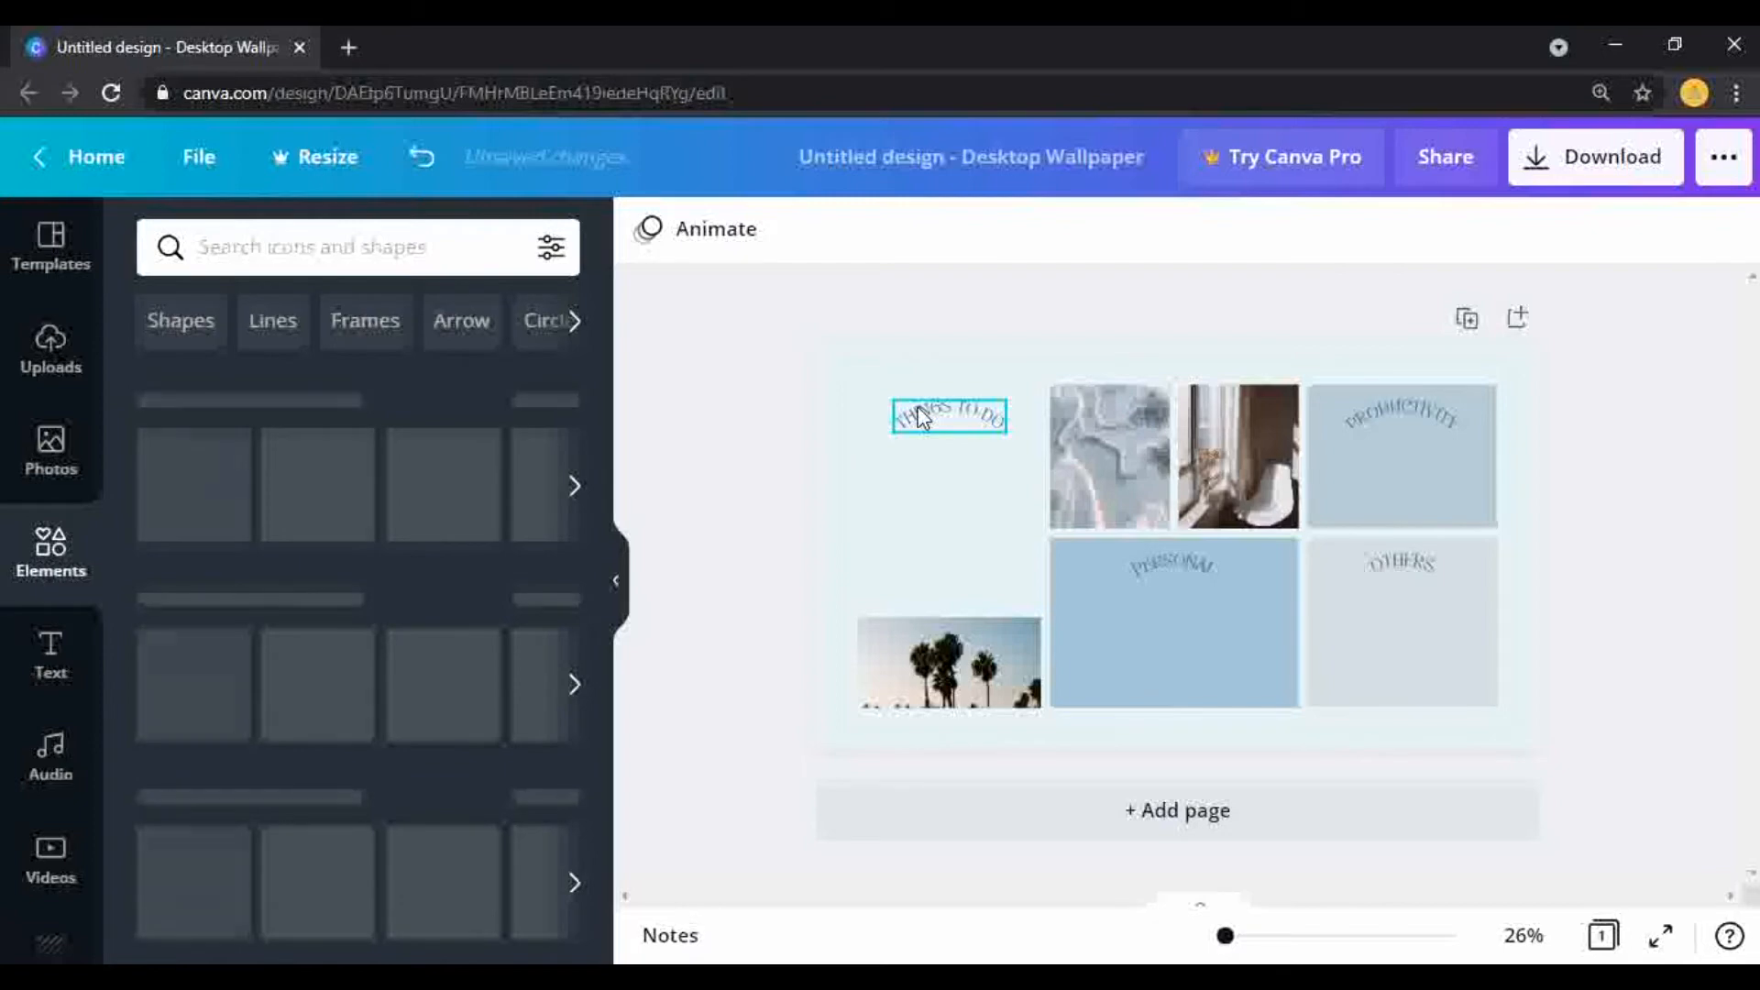
right_click(921, 417)
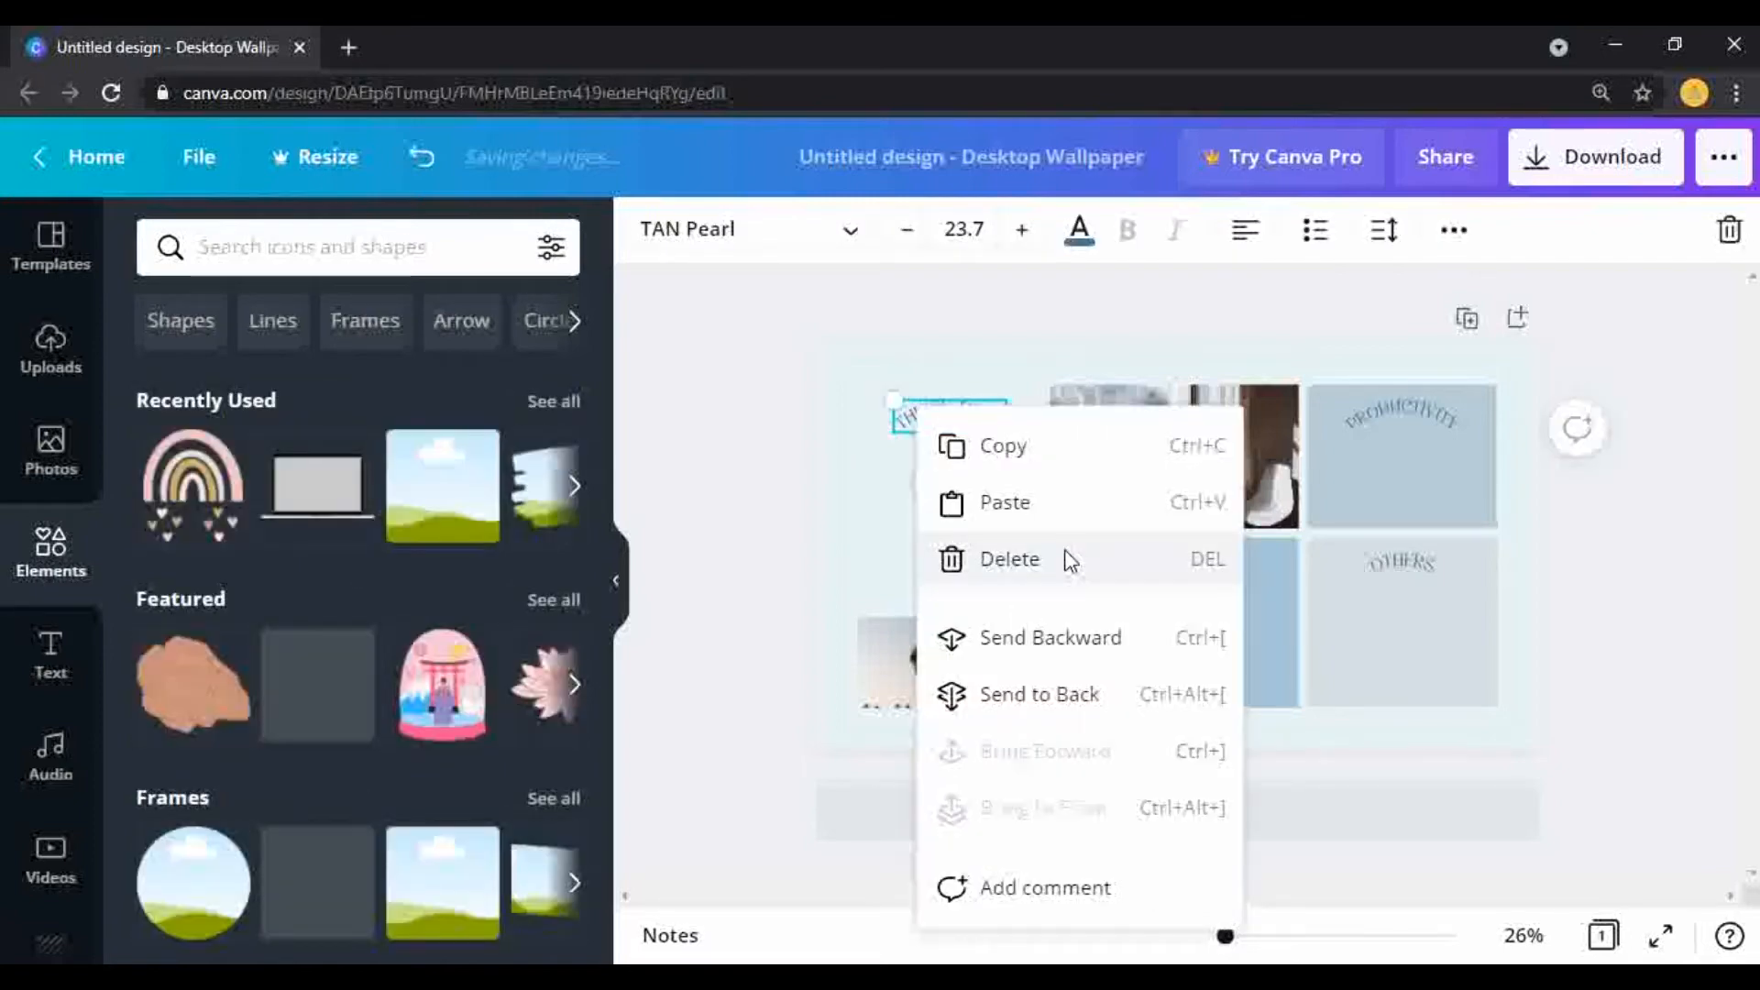
left_click(1066, 559)
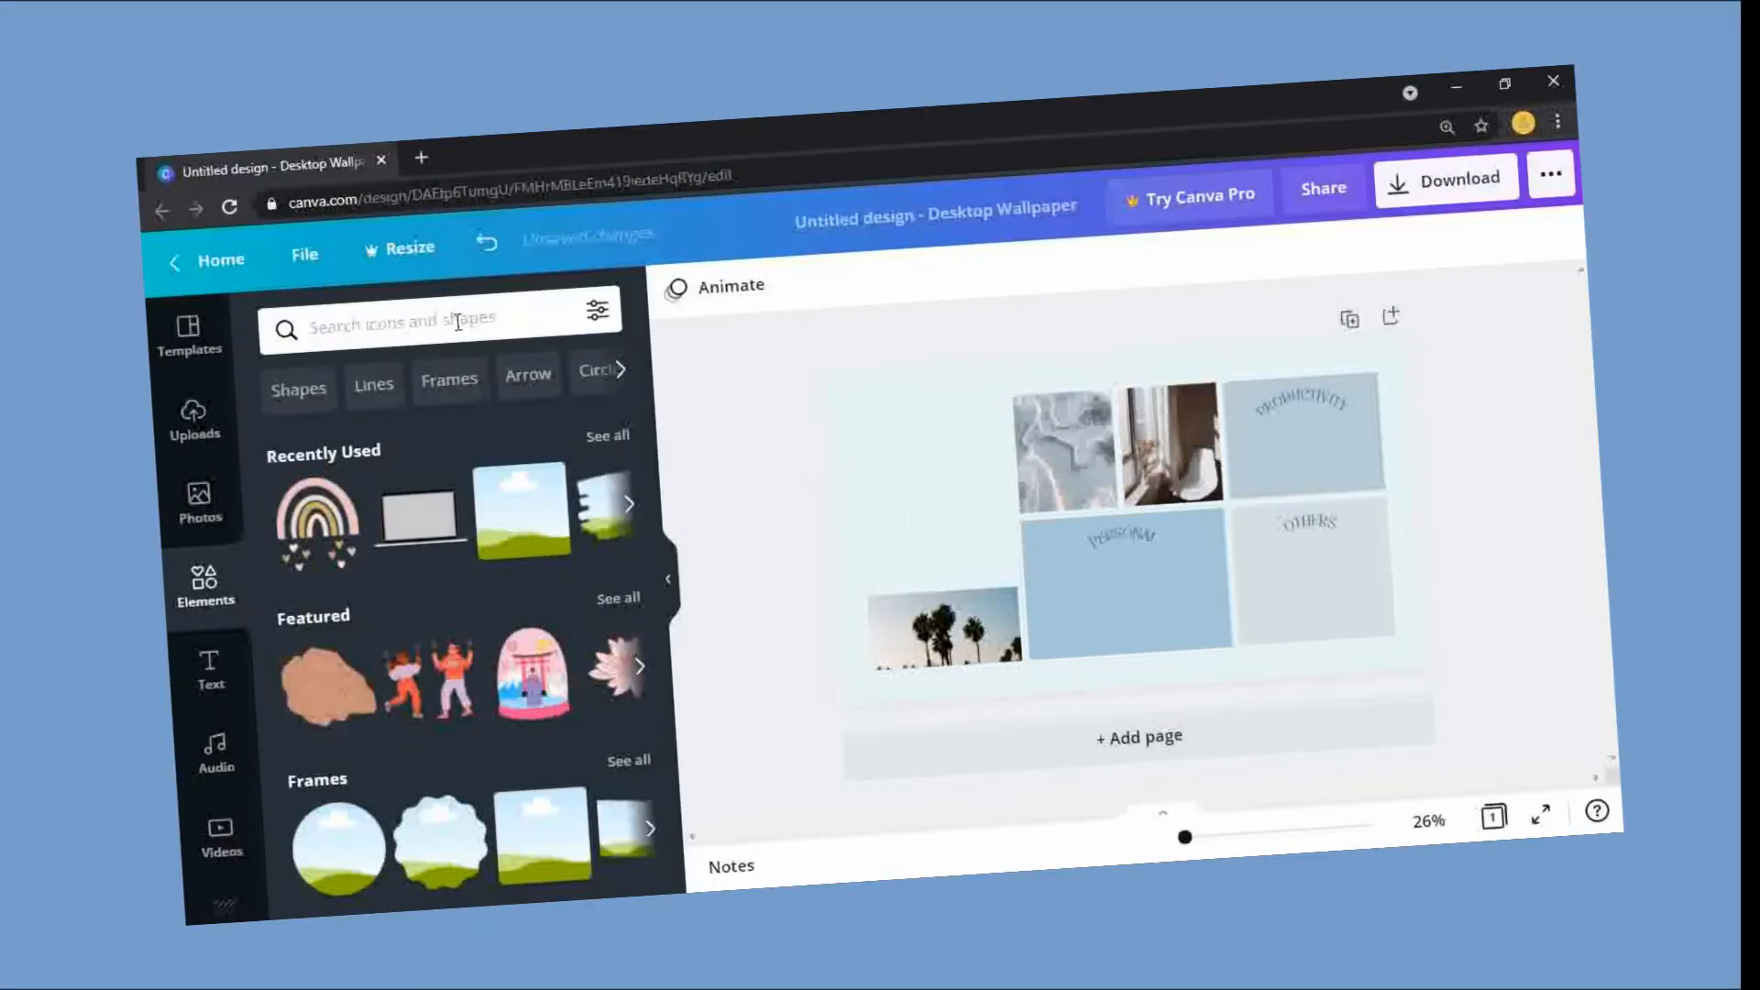
Step: Search the design elements for "calendar 2021" and look through the graphics
left_click(431, 324)
type("2021")
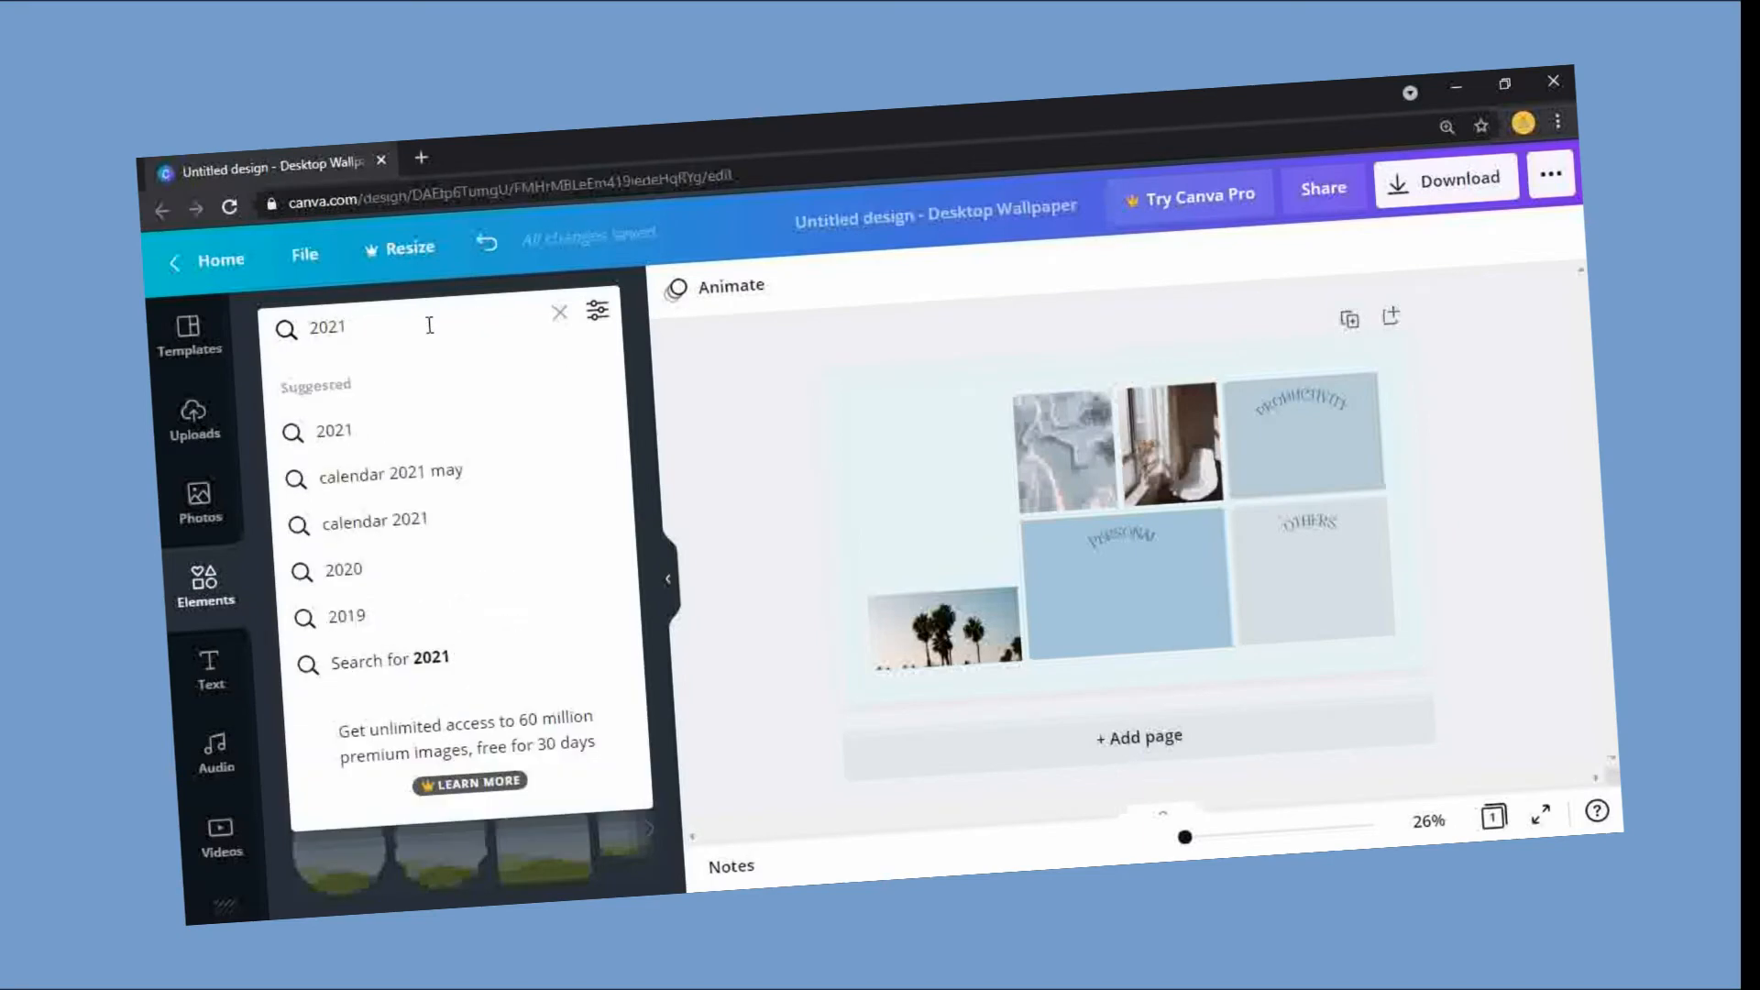
left_click(456, 516)
scroll(458, 595, "down", 5)
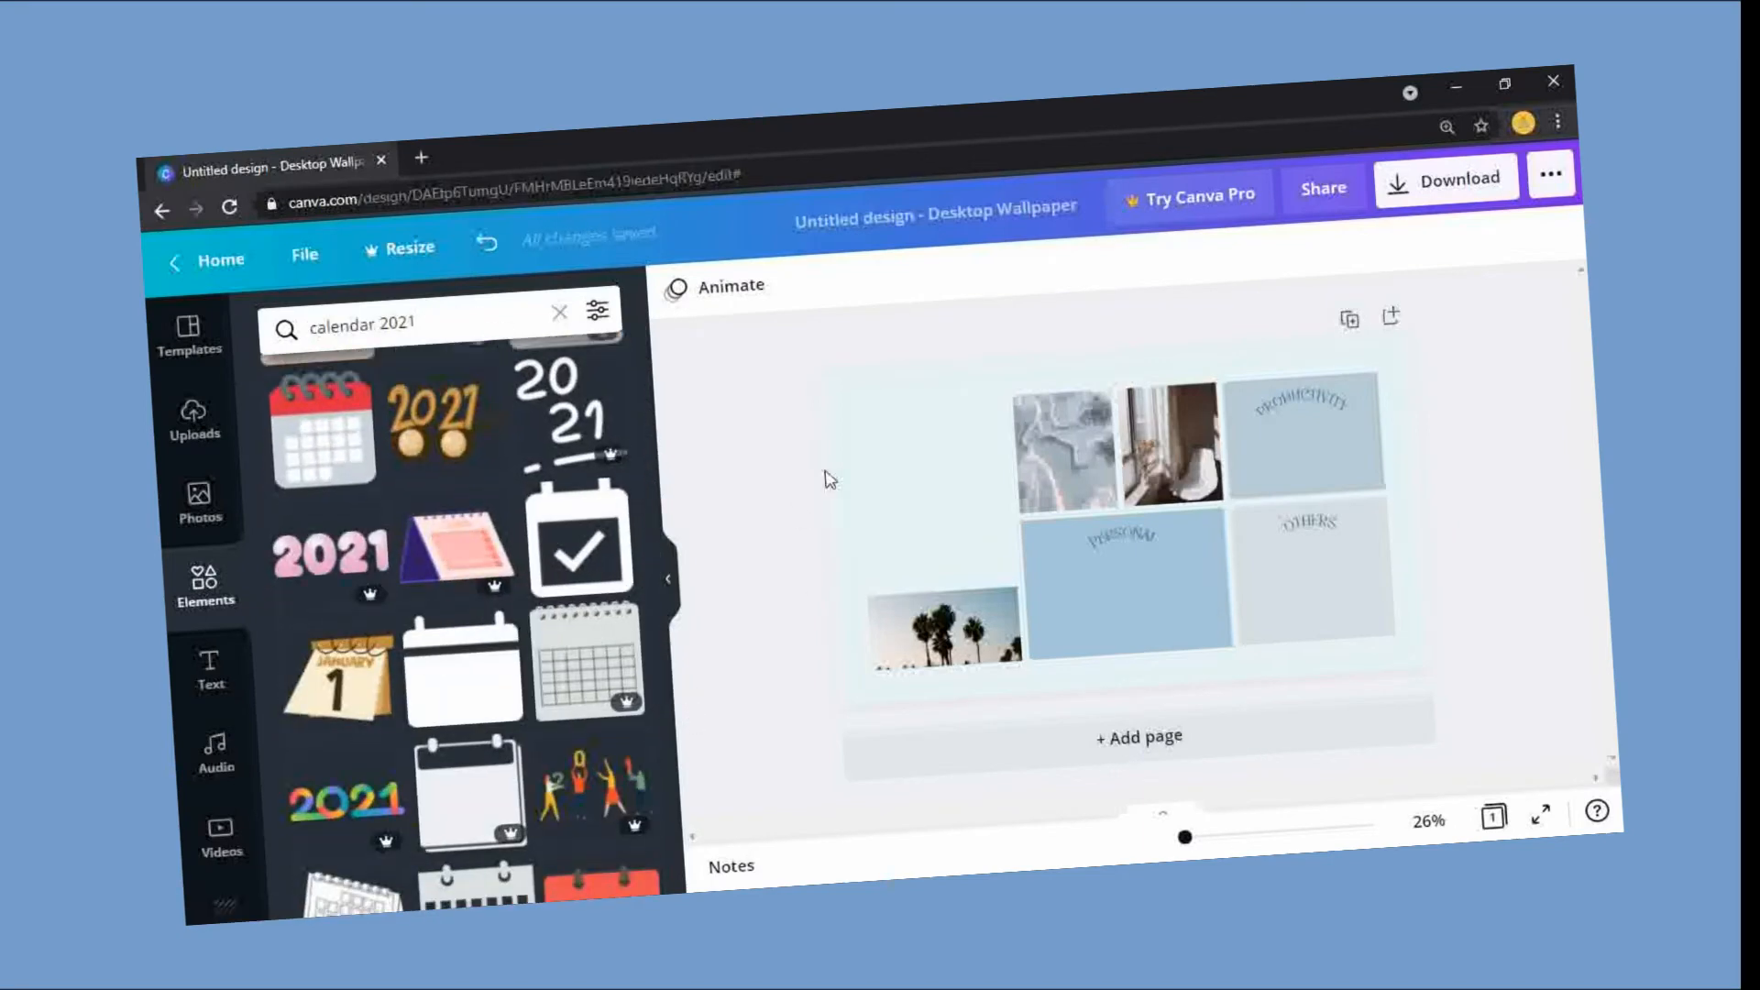
Step: Search Google for "2021 calender" in a new browser tab
left_click(421, 158)
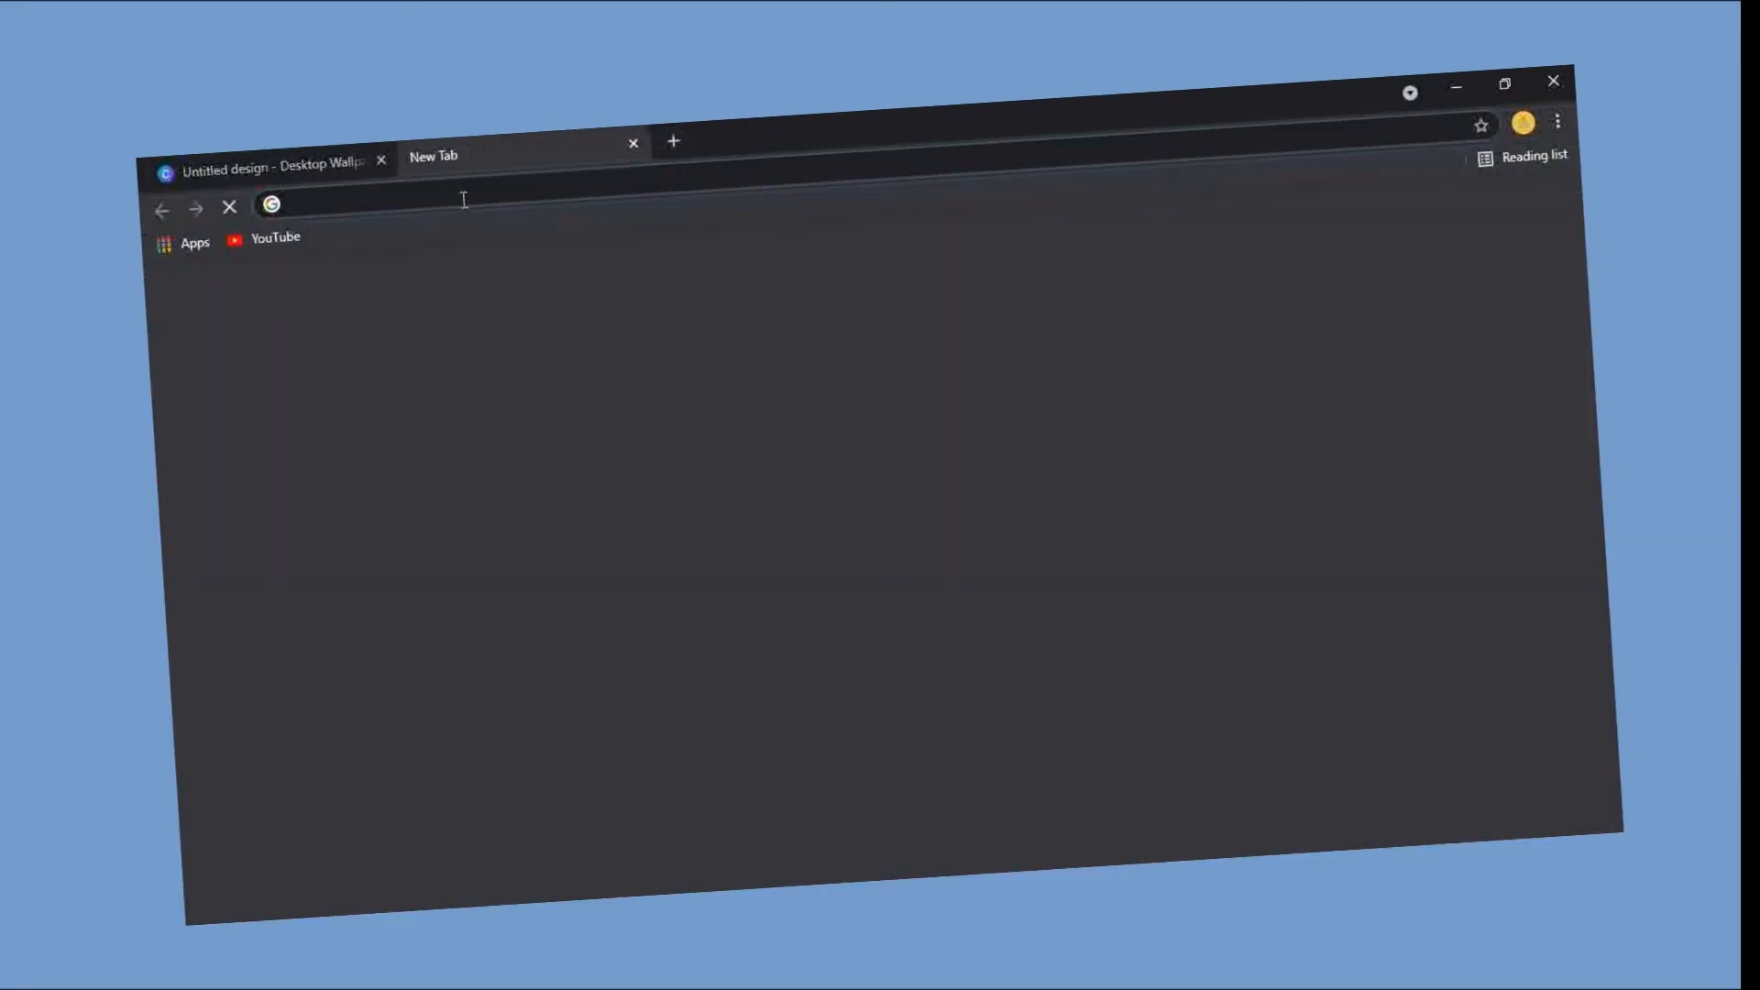
type("2021 calender")
key("Return")
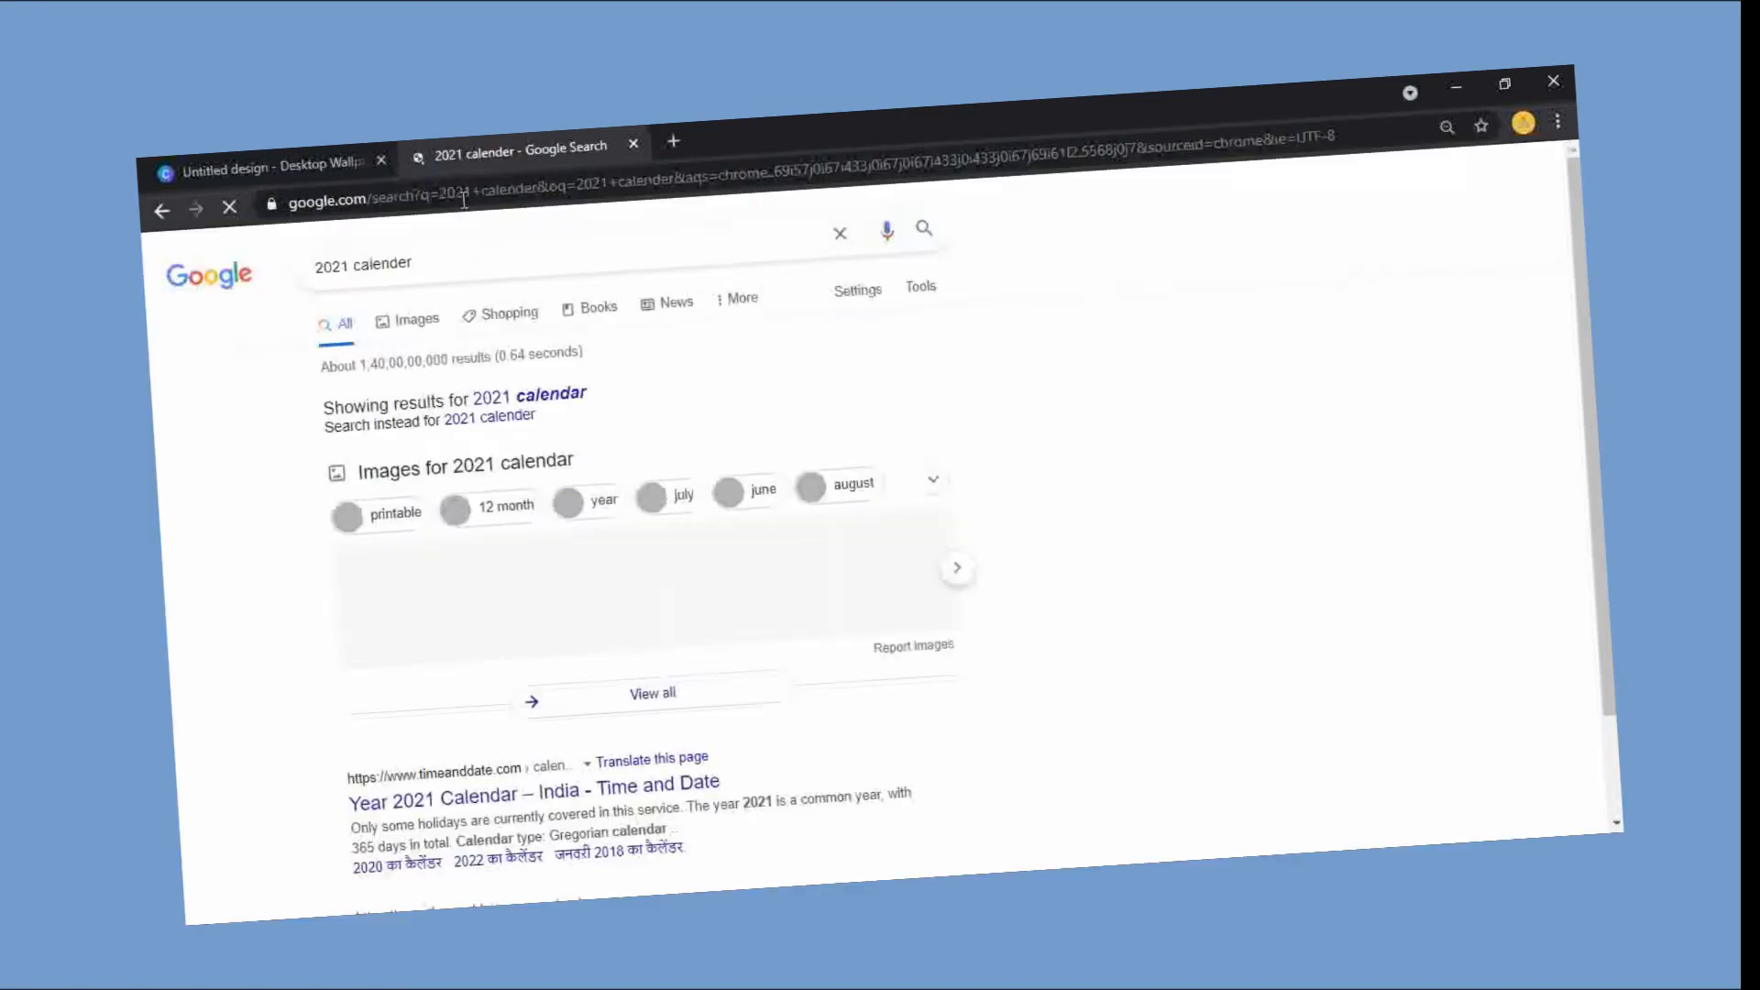
Step: Switch to Google image results, narrow the 2021 calendar search with "blue" and "pinterest", and look through the images
left_click(408, 321)
type("blue")
key("Return")
type("pinterest")
key("Return")
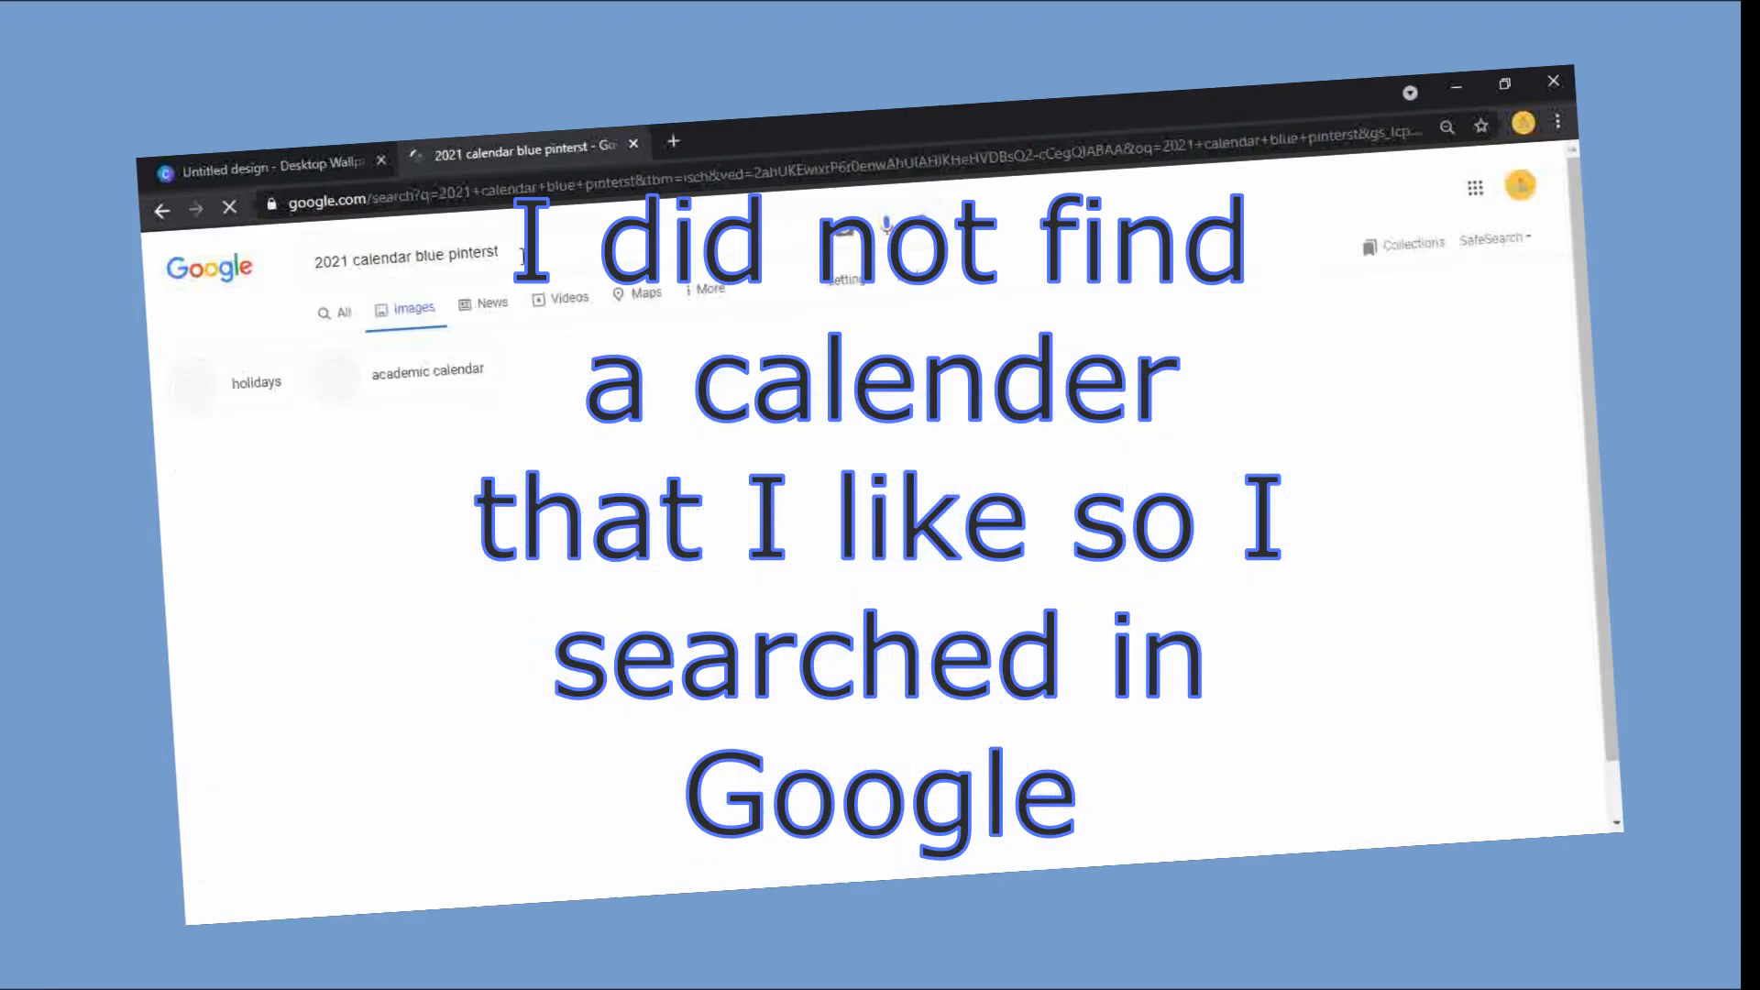
scroll(880, 550, "down", 10)
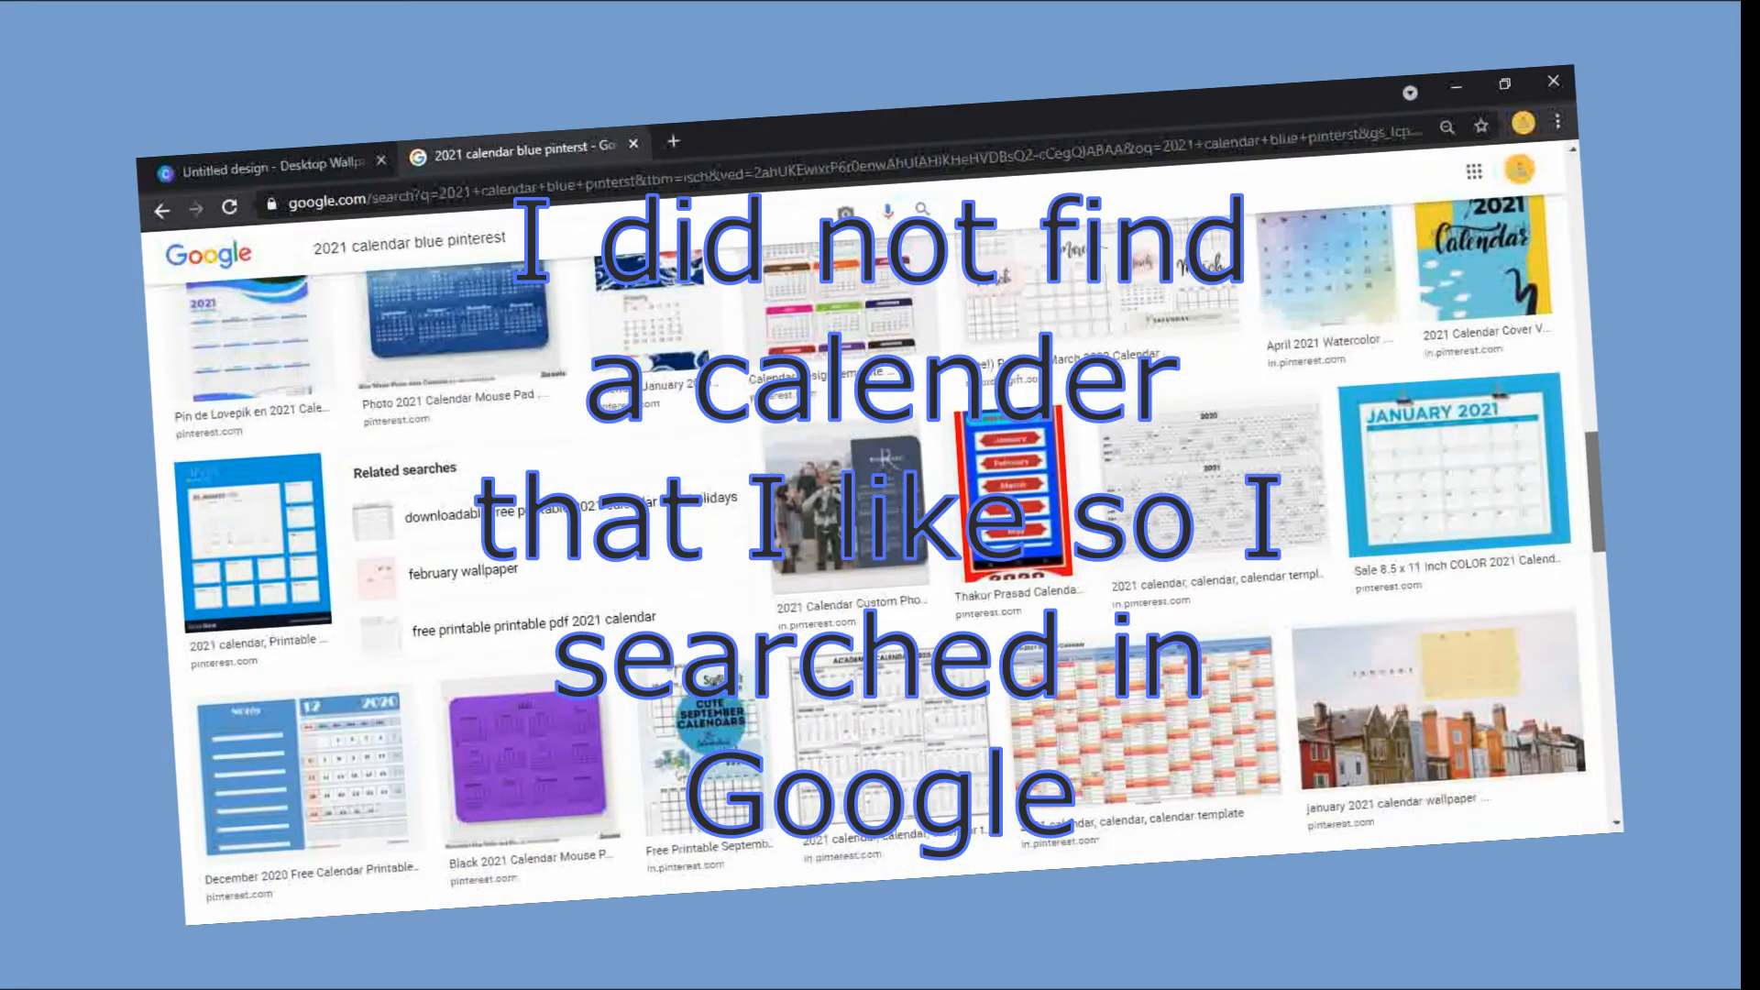
Step: Add "june" to the image search so it reads "2021 june calendar blue pinterest", and look through the images
scroll(880, 550, "up", 10)
left_click(351, 261)
type("june")
key("Return")
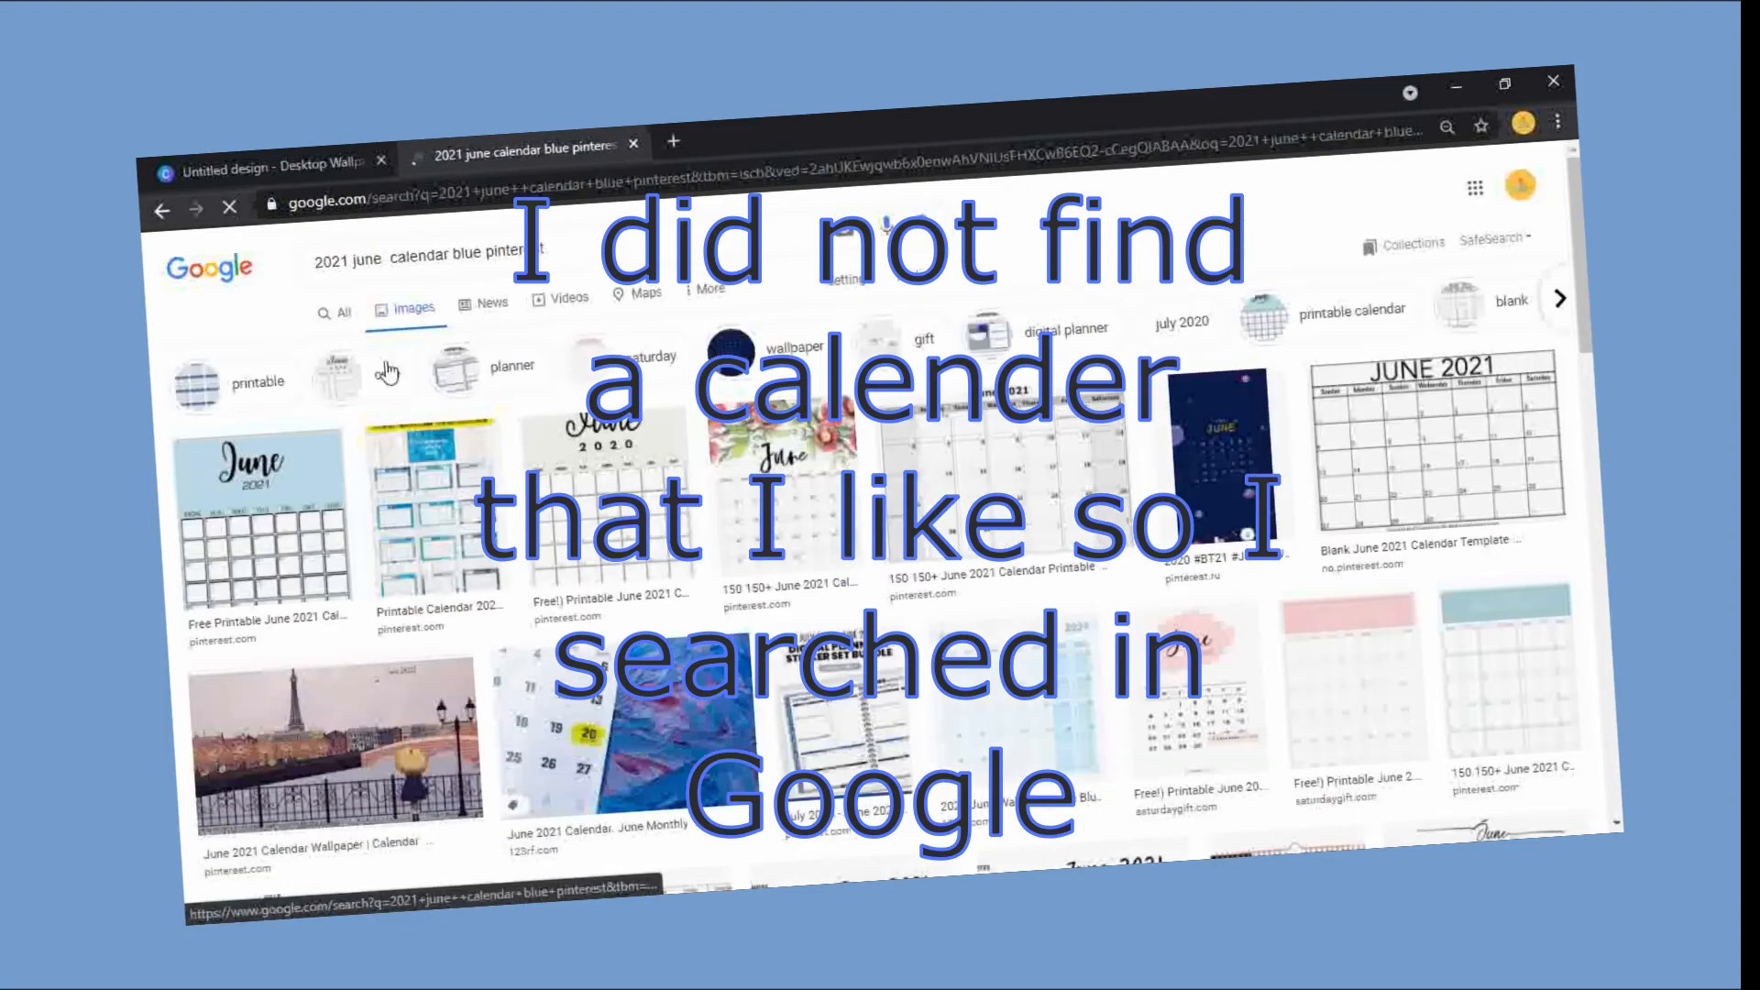
left_click_drag(1578, 265, 1620, 786)
Step: Return to the Canva design and search its elements for "june 2021"
left_click(218, 167)
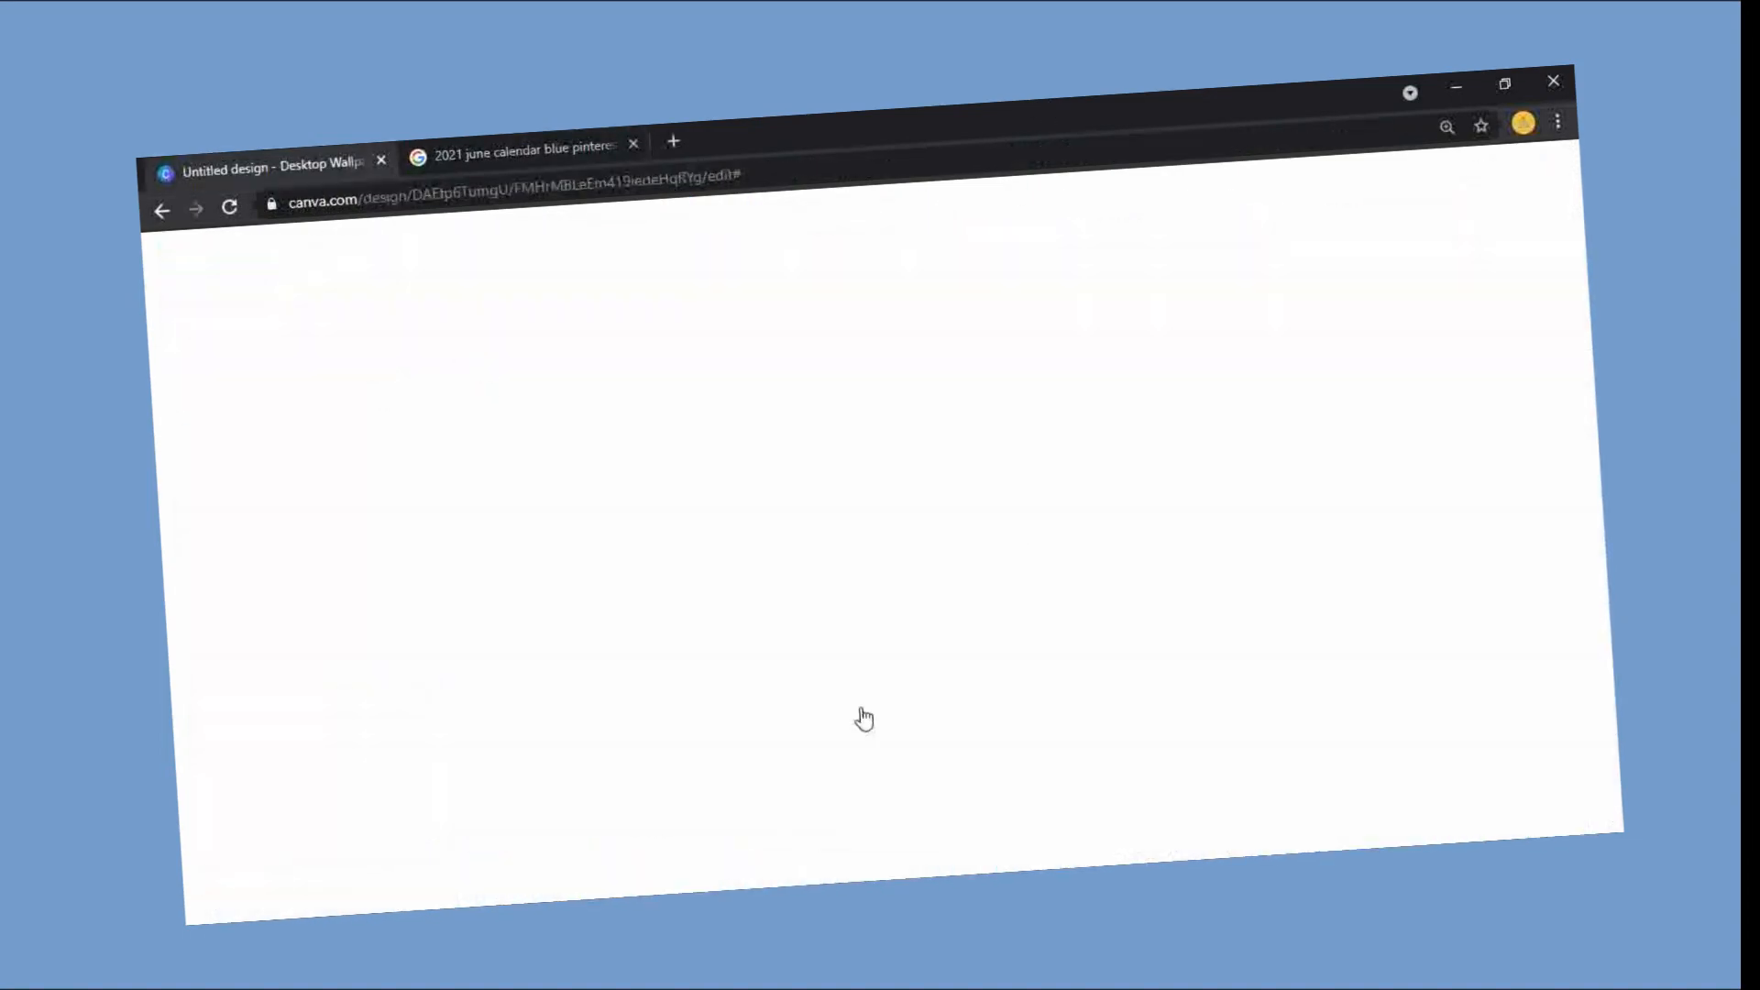
left_click(558, 318)
type("june 2021")
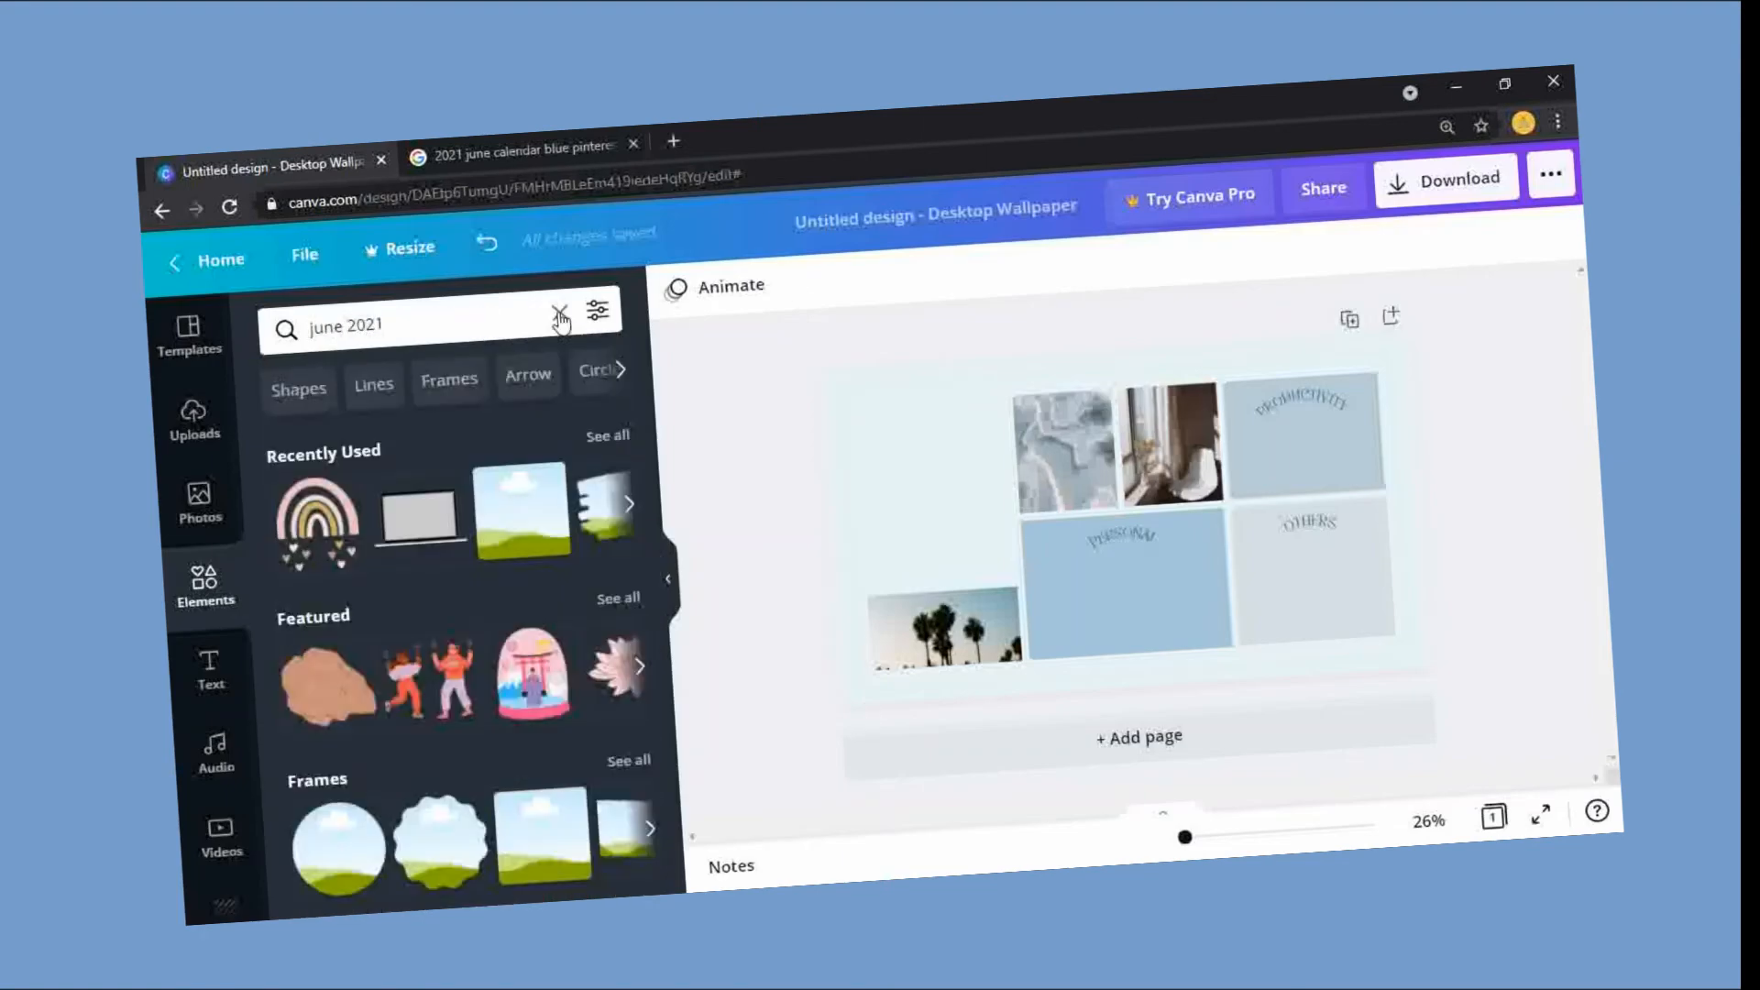
key("Return")
Step: Search the photo library for "june 2021 caleder" and look through the photos
left_click(198, 499)
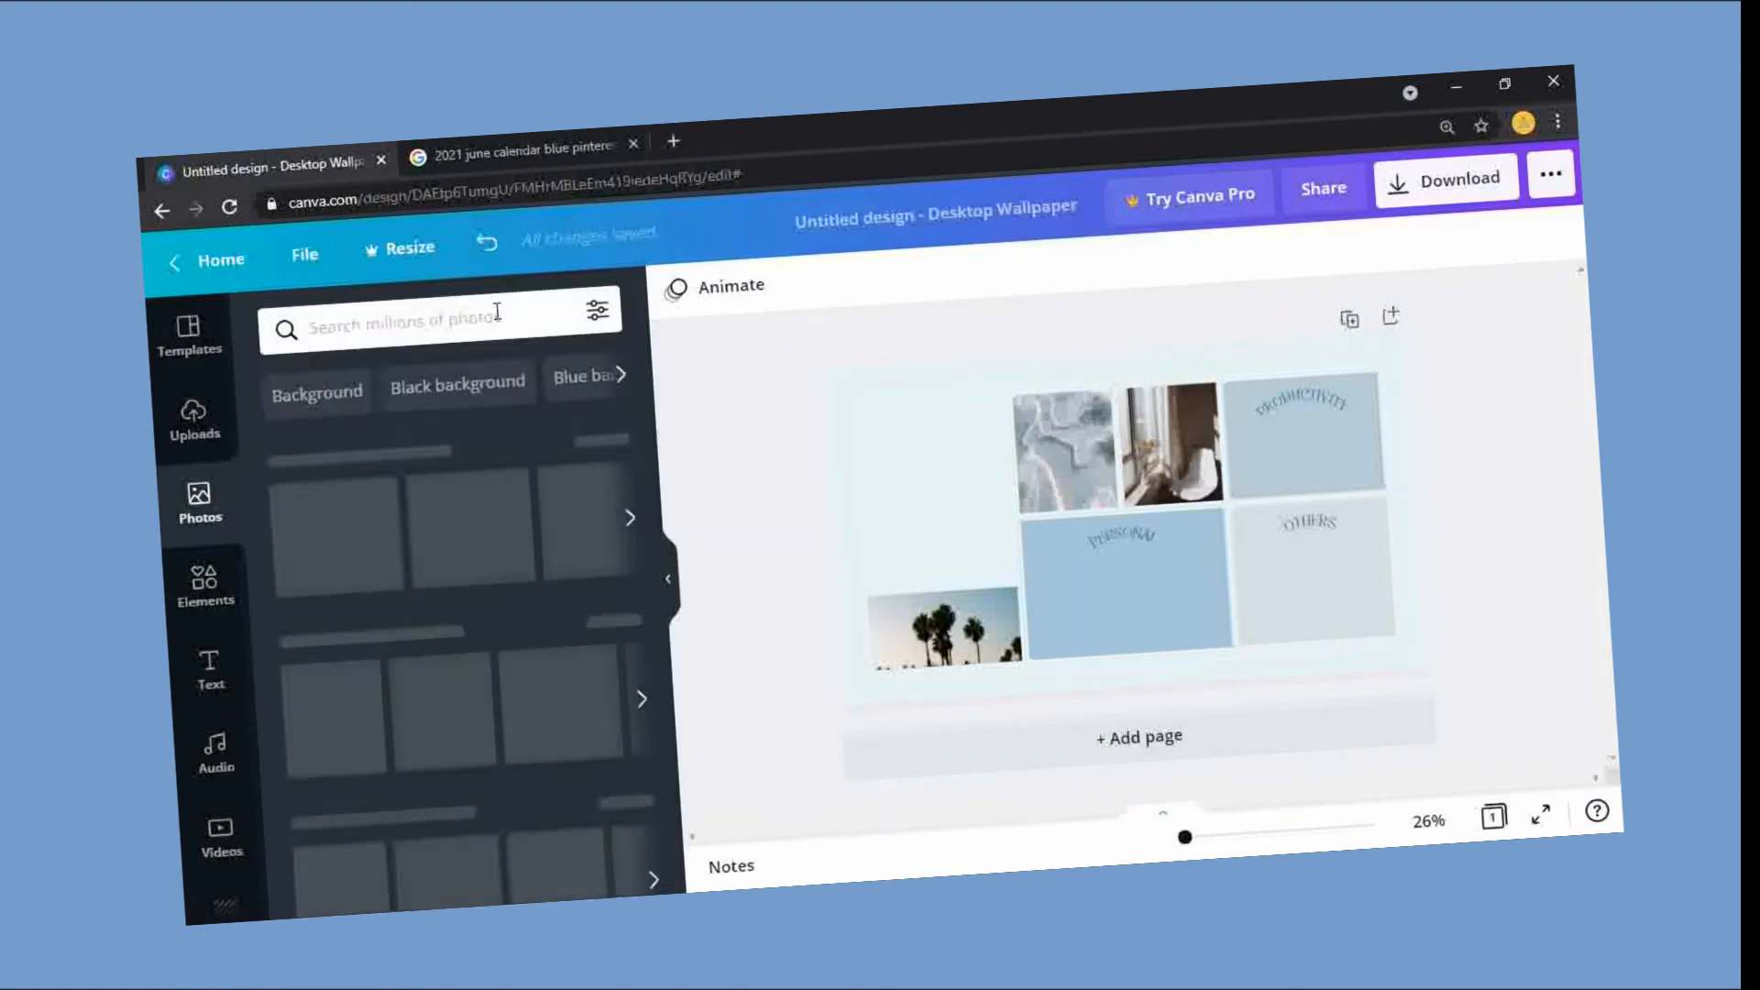
left_click(496, 312)
type("june 2021 caleder")
key("Return")
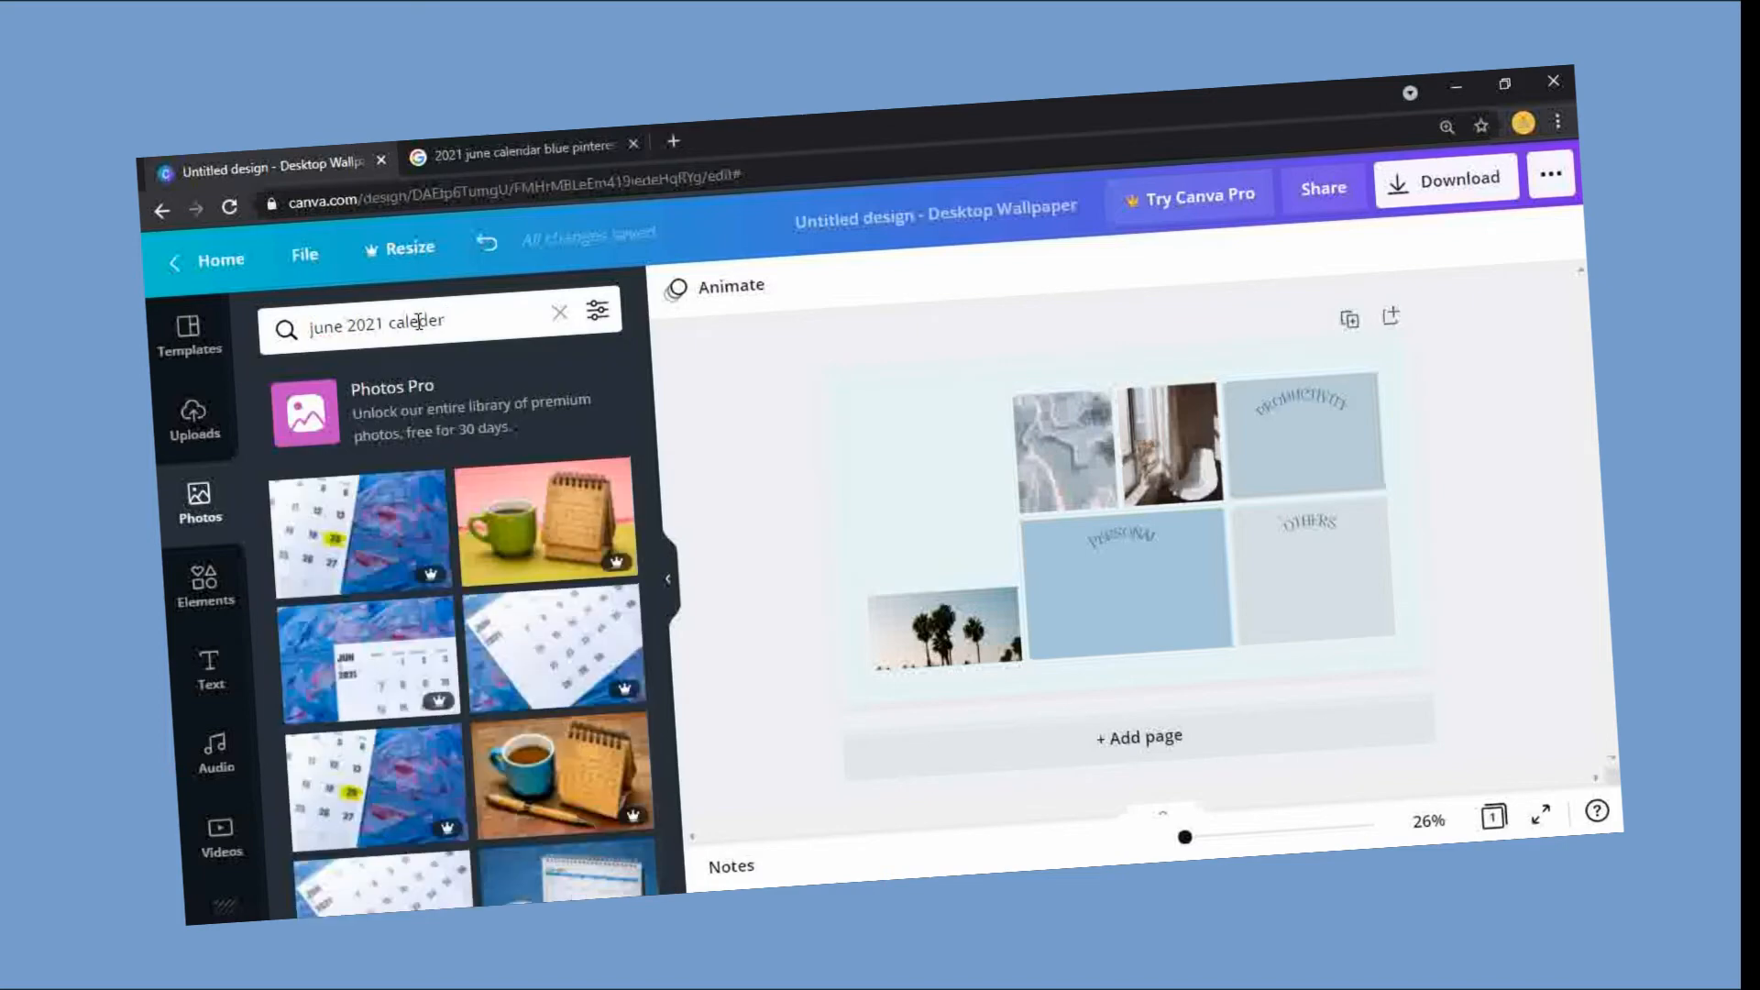
left_click_drag(652, 461, 706, 810)
Step: Go back to the Google image results and open the teal twelve-month FilterGrade image, "FREE Calendar Templates for 2021"
left_click(554, 147)
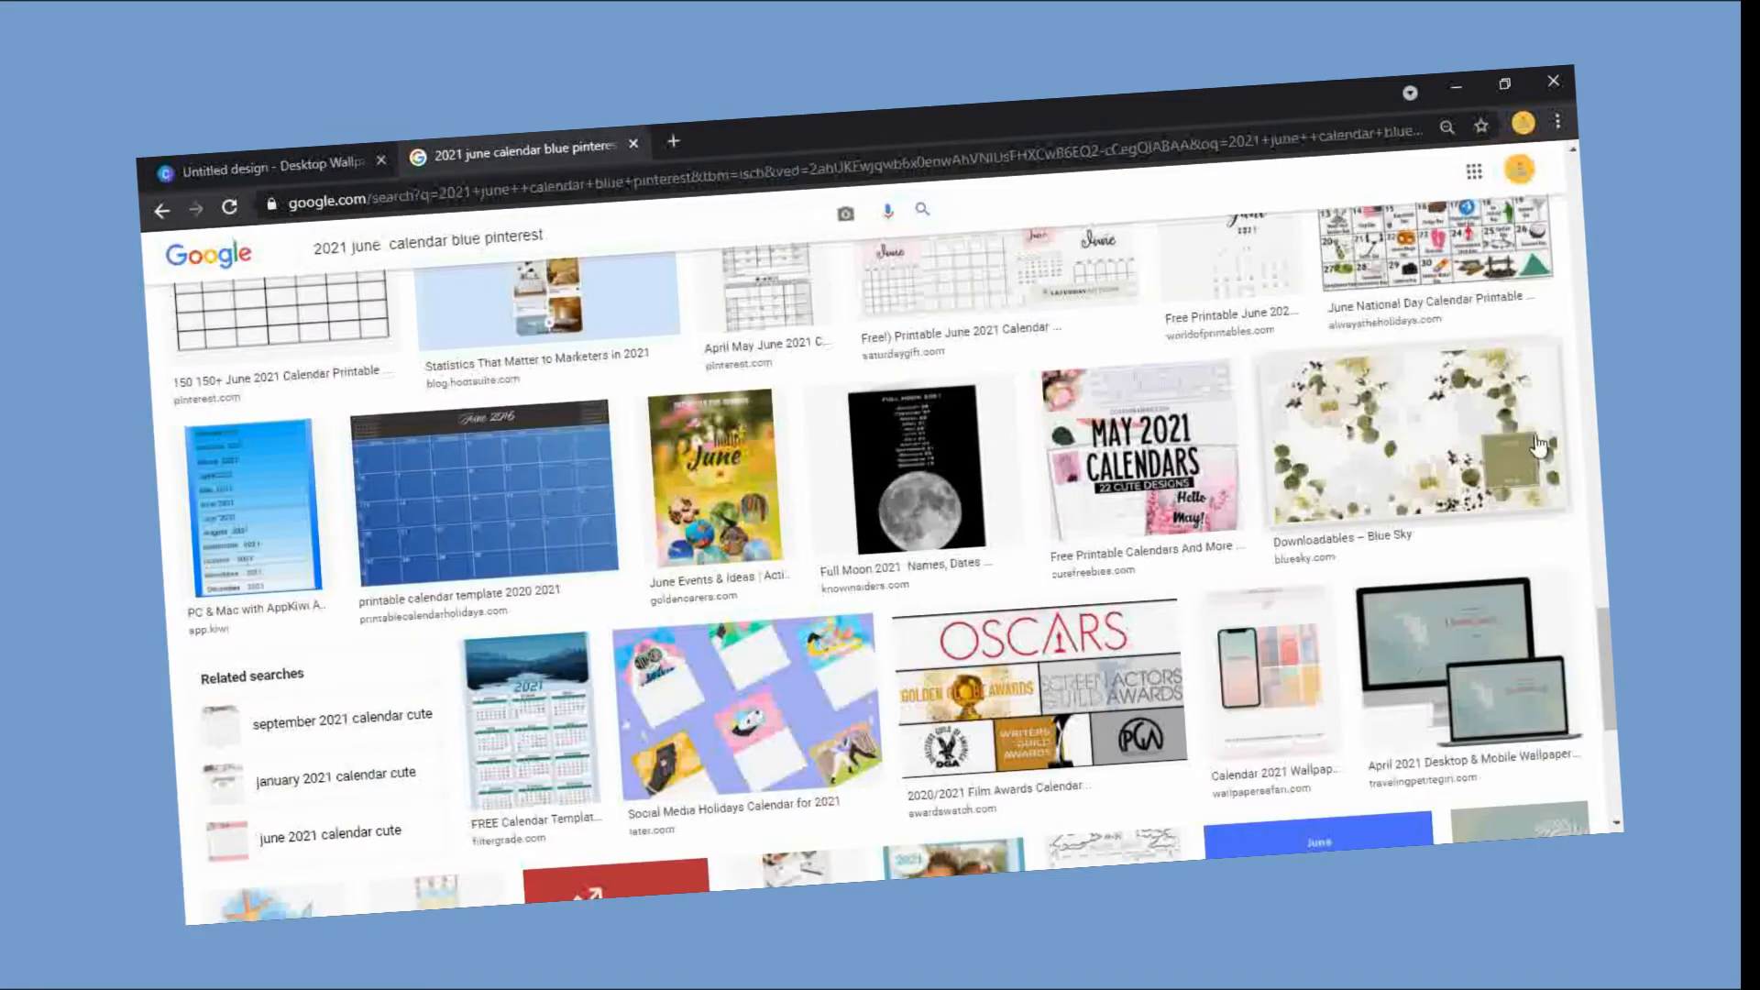
scroll(880, 550, "down", 2)
scroll(880, 550, "down", 5)
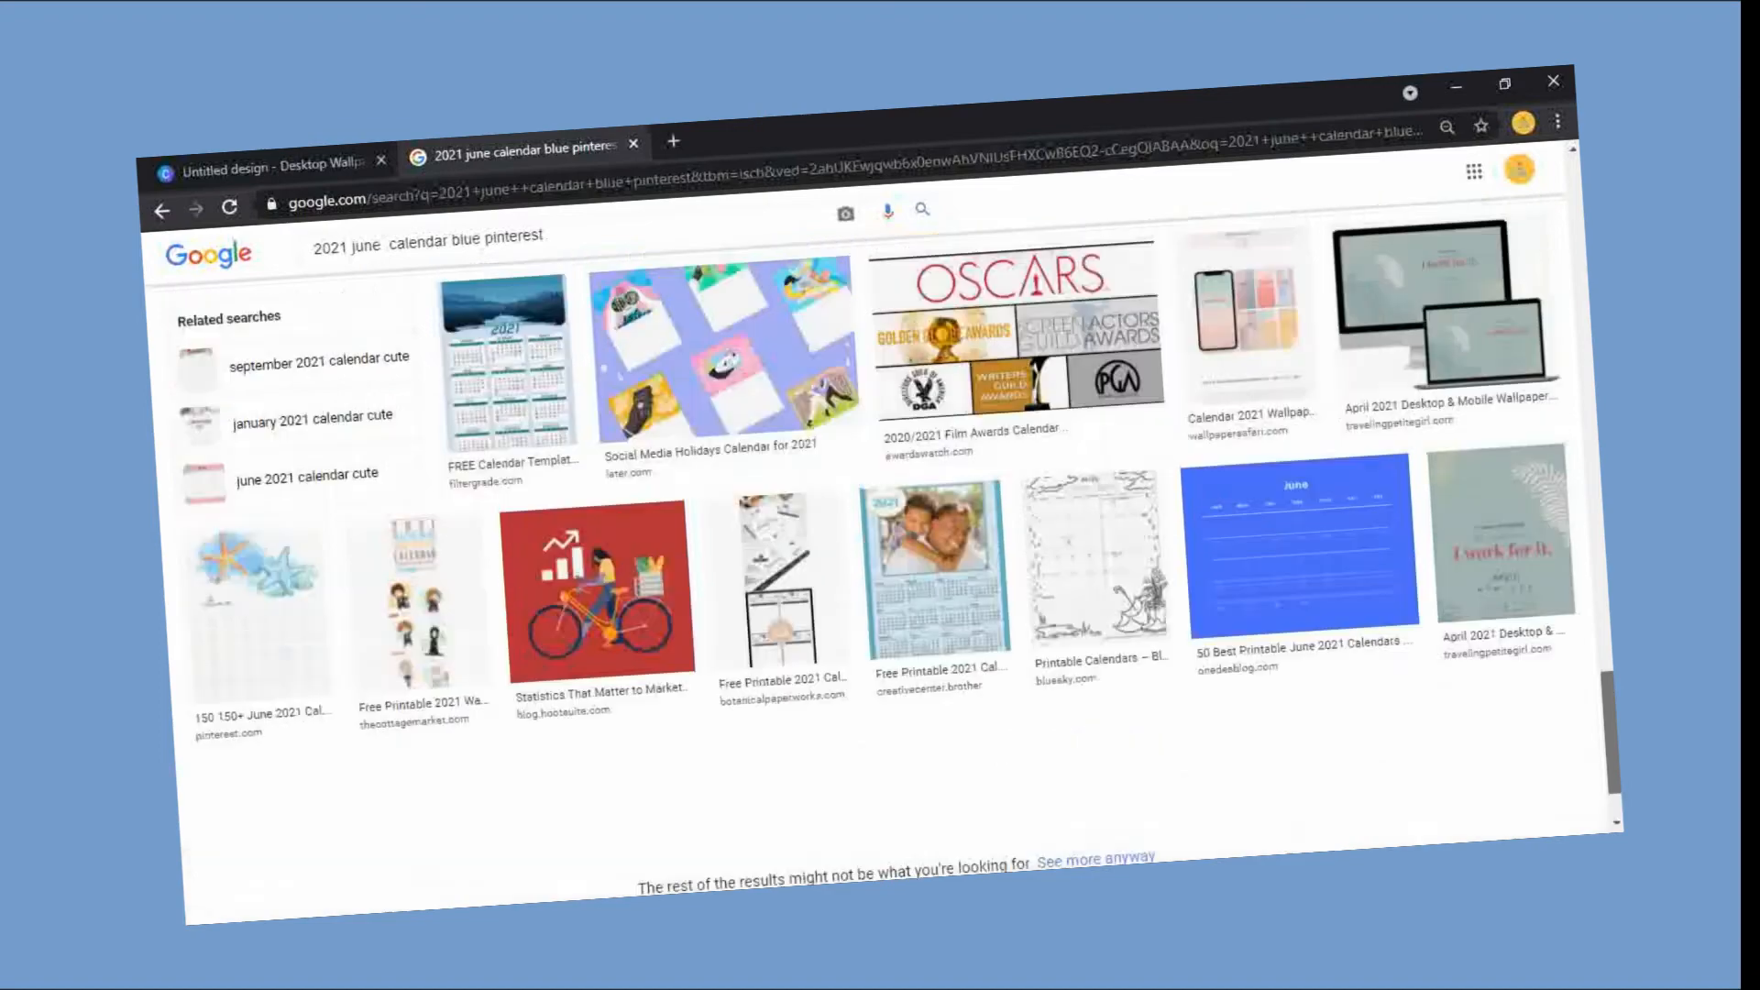
scroll(573, 475, "down", 10)
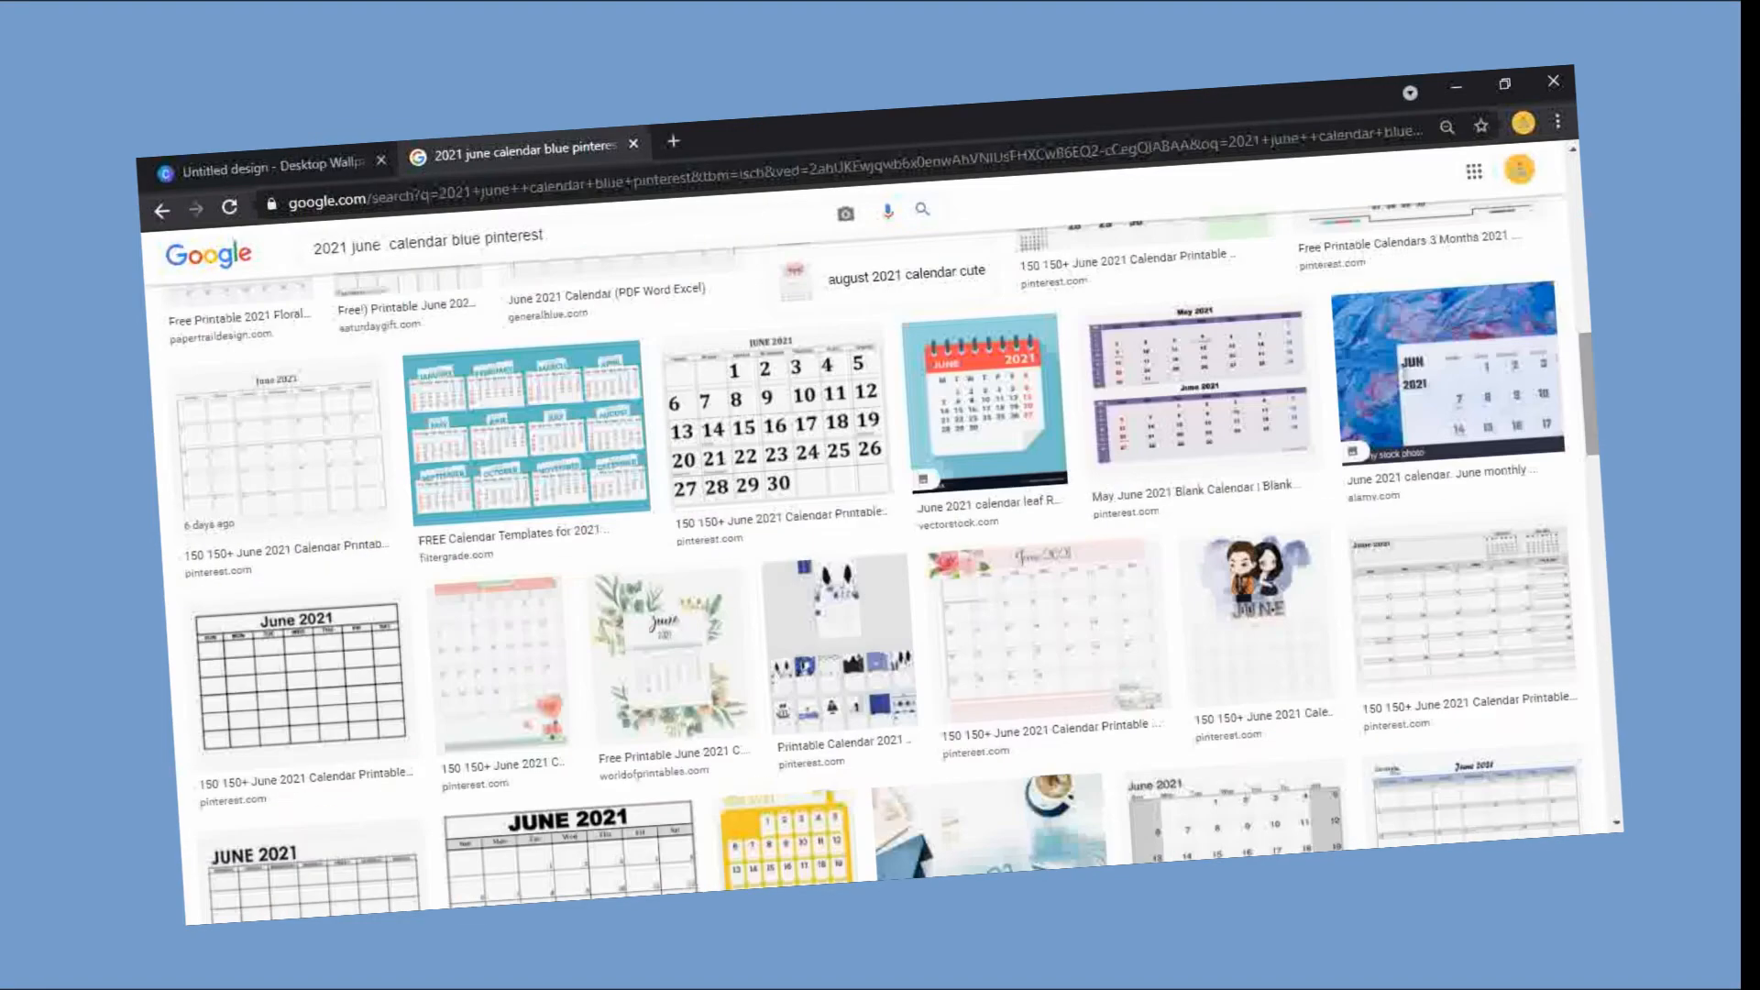
left_click(573, 475)
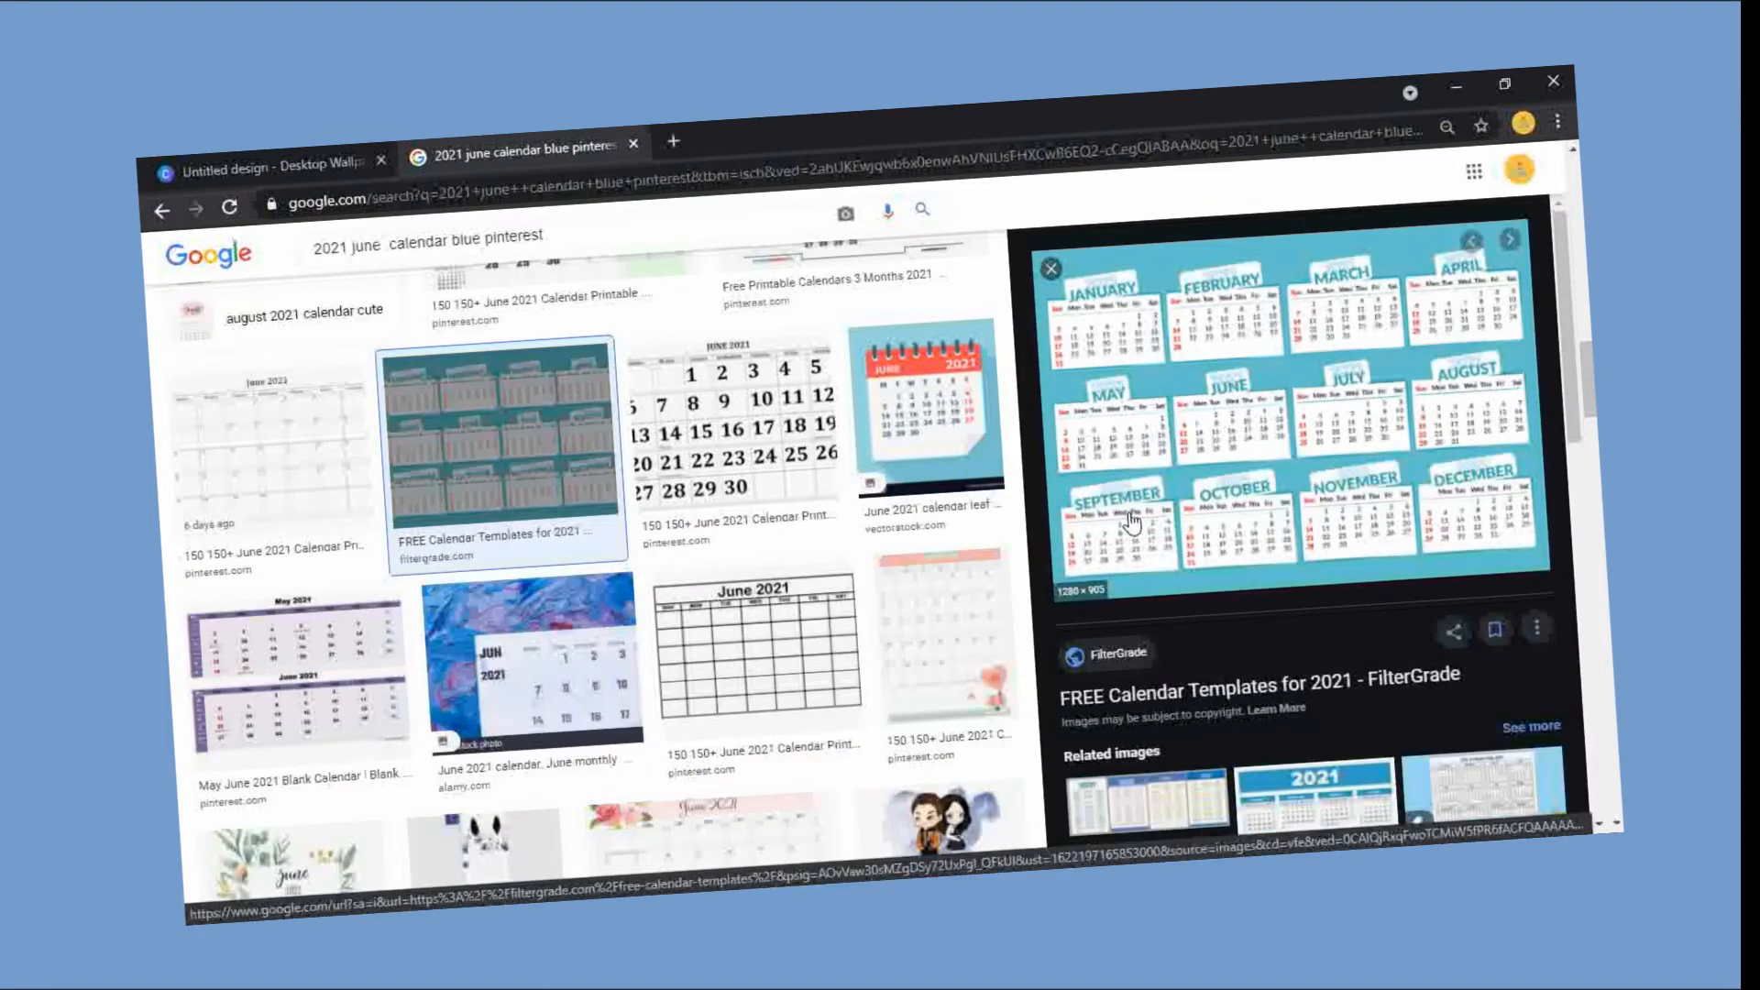
Step: Copy the previewed twelve-month calendar image and close the image search tab
right_click(1180, 507)
left_click(1276, 718)
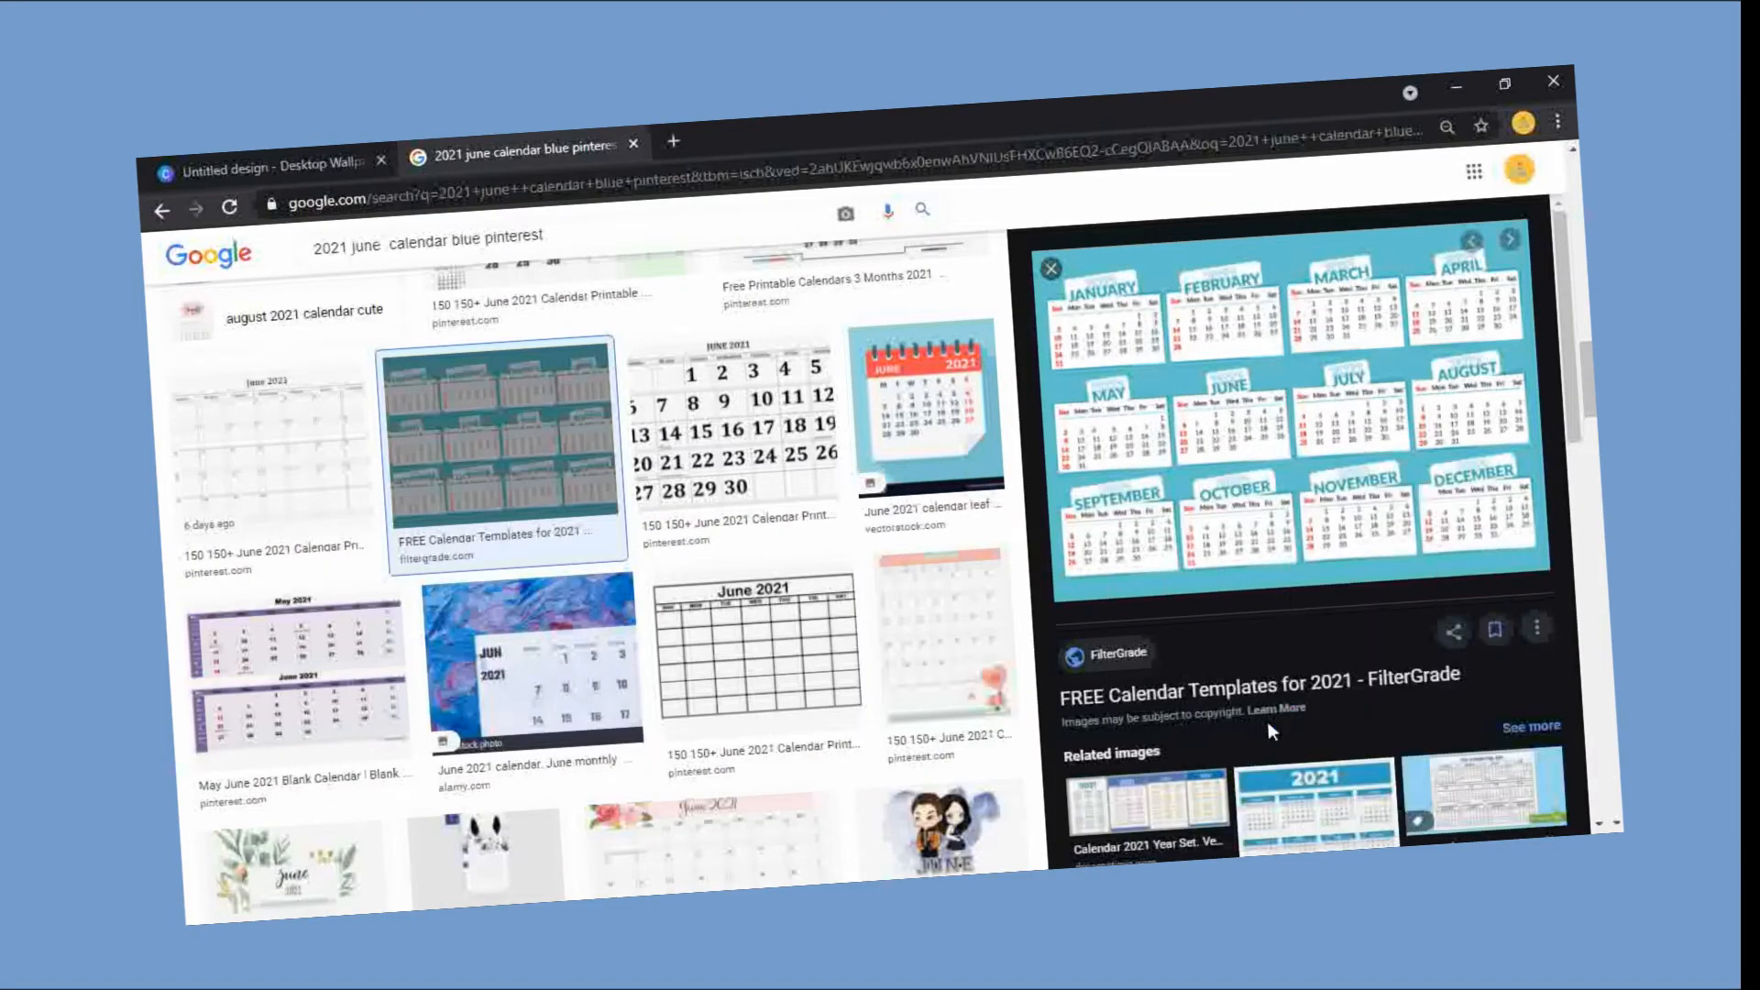
left_click(716, 696)
left_click(633, 144)
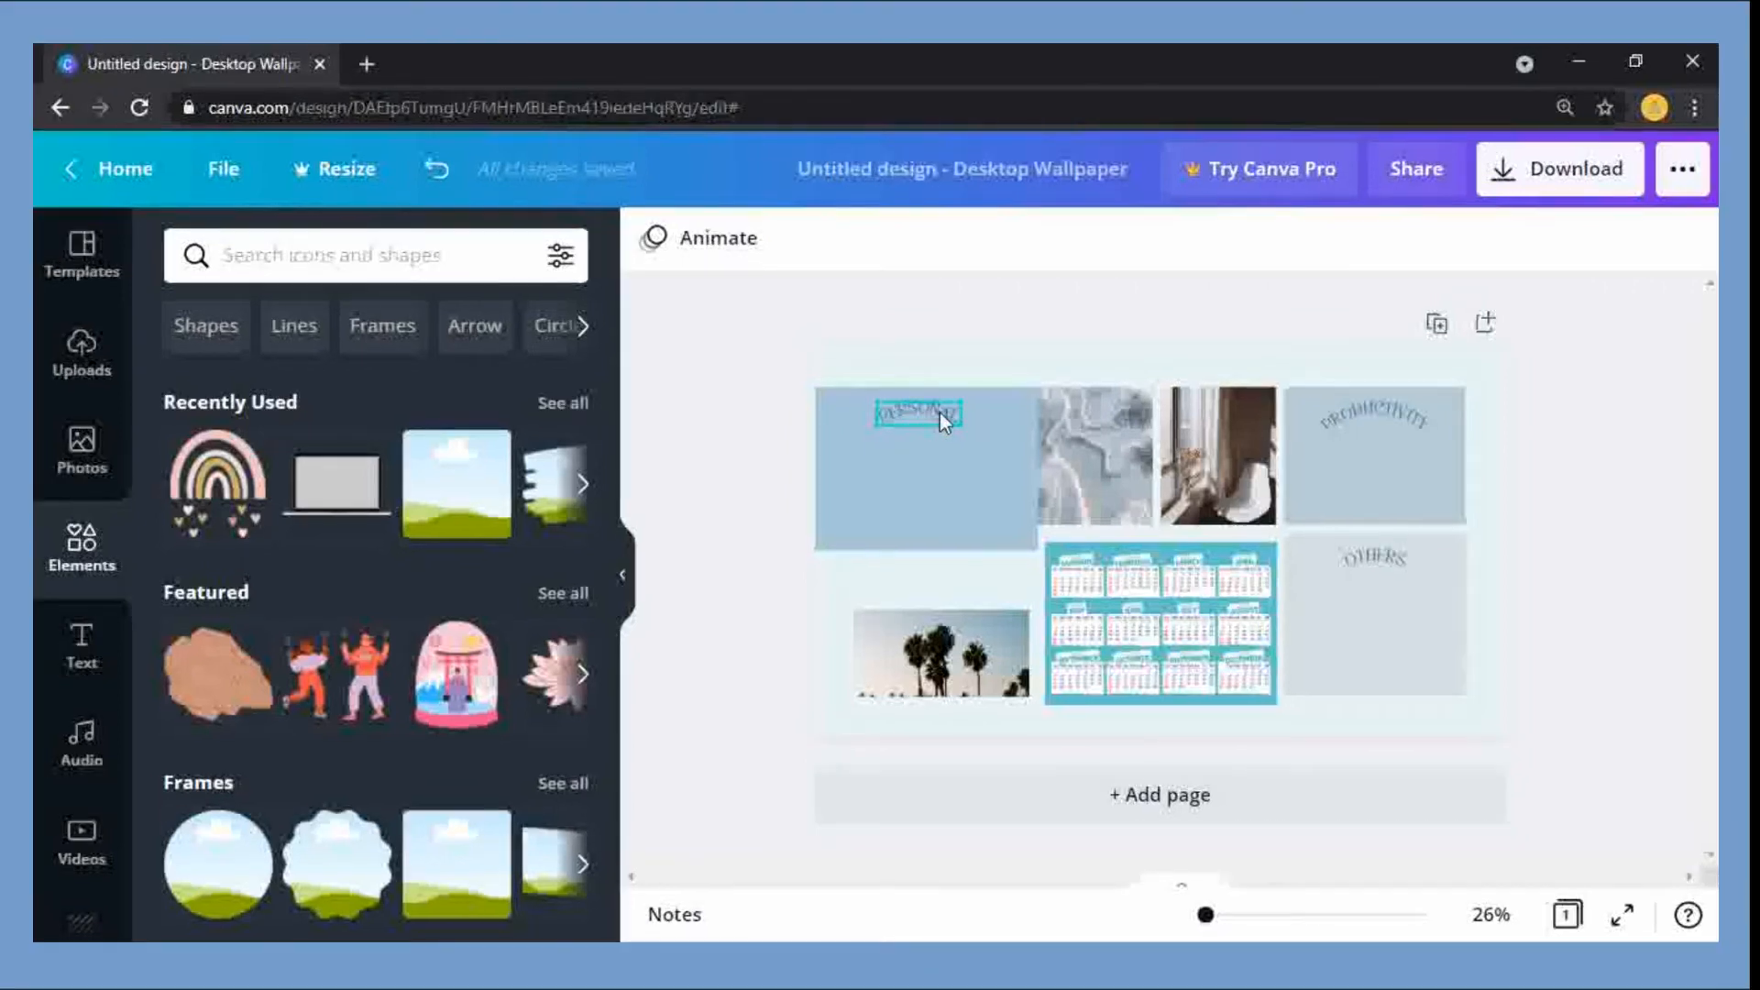
Step: Change the PERSONAL heading's text to "School"
double_click(939, 412)
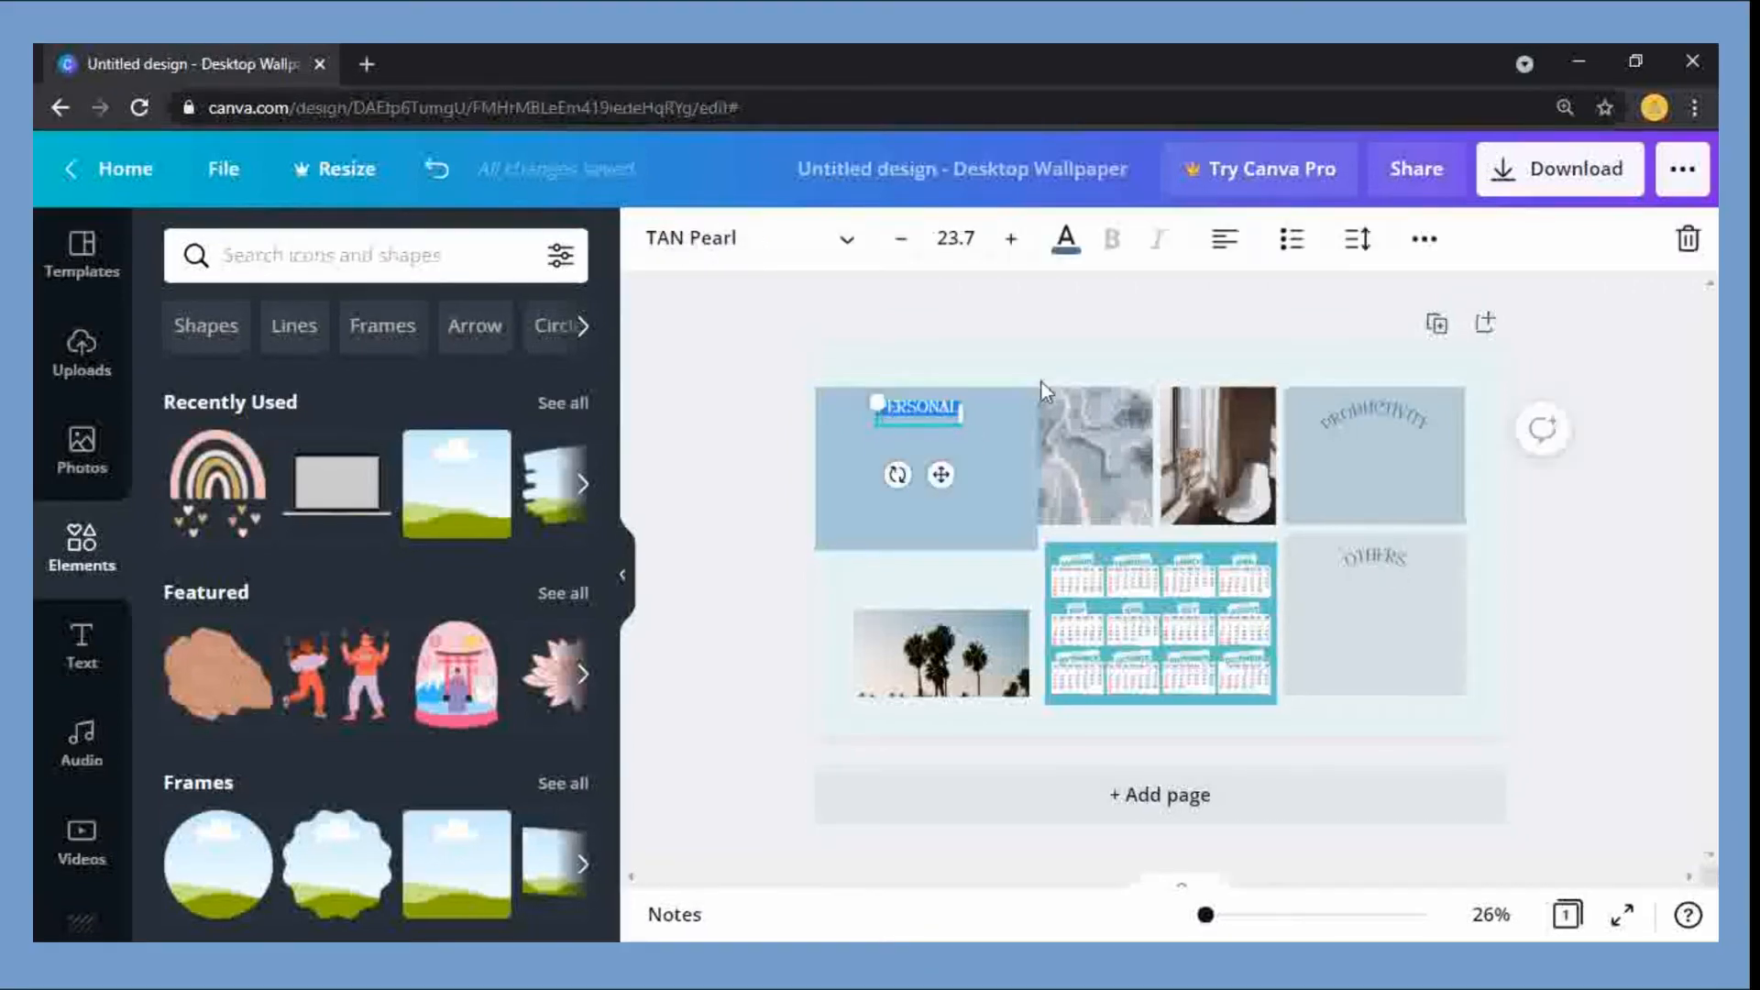
left_click(762, 412)
Step: Resize the blue box to fill the gap above the palm tree photo and centre the School heading in it
left_click(902, 458)
left_click_drag(809, 472, 843, 471)
left_click_drag(952, 555, 944, 599)
left_click(746, 511)
left_click_drag(924, 411, 940, 412)
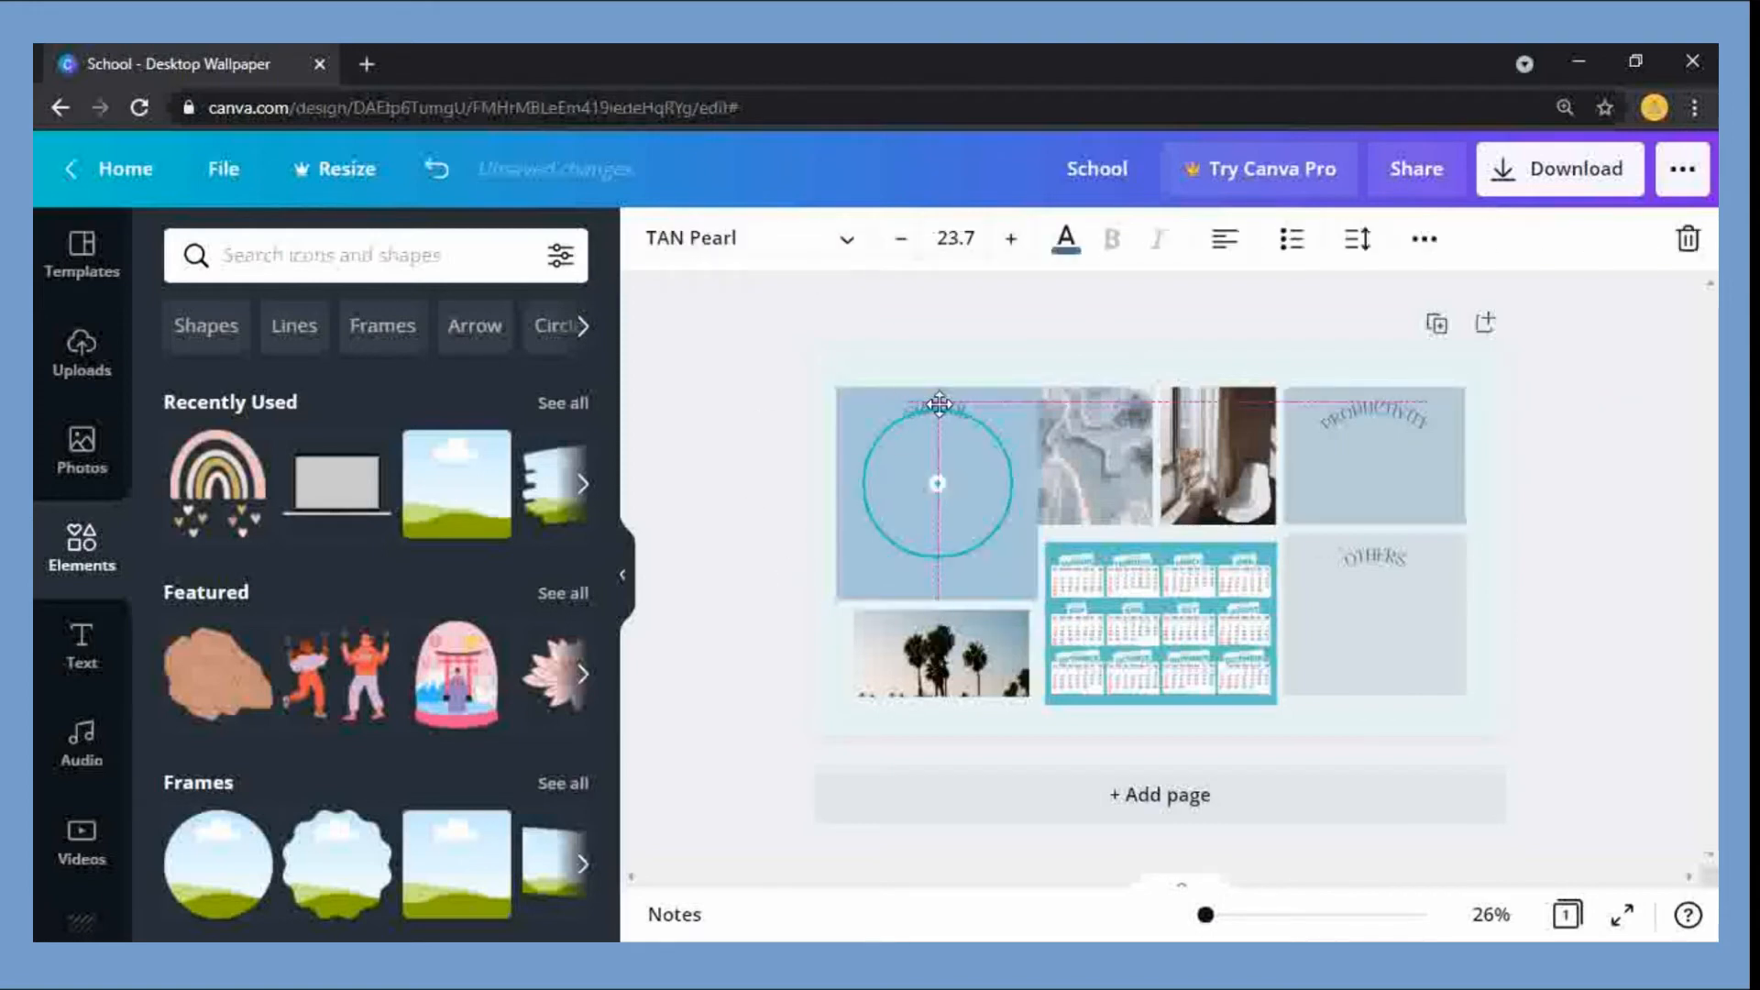
Step: Change the PRODUCTIVITY heading's text to "FUTURE"
left_click(1396, 563)
left_click(1619, 470)
left_click(1426, 421)
left_click(1426, 421)
key("BackSpace")
type("FUTURE")
left_click(1535, 539)
left_click(1359, 415)
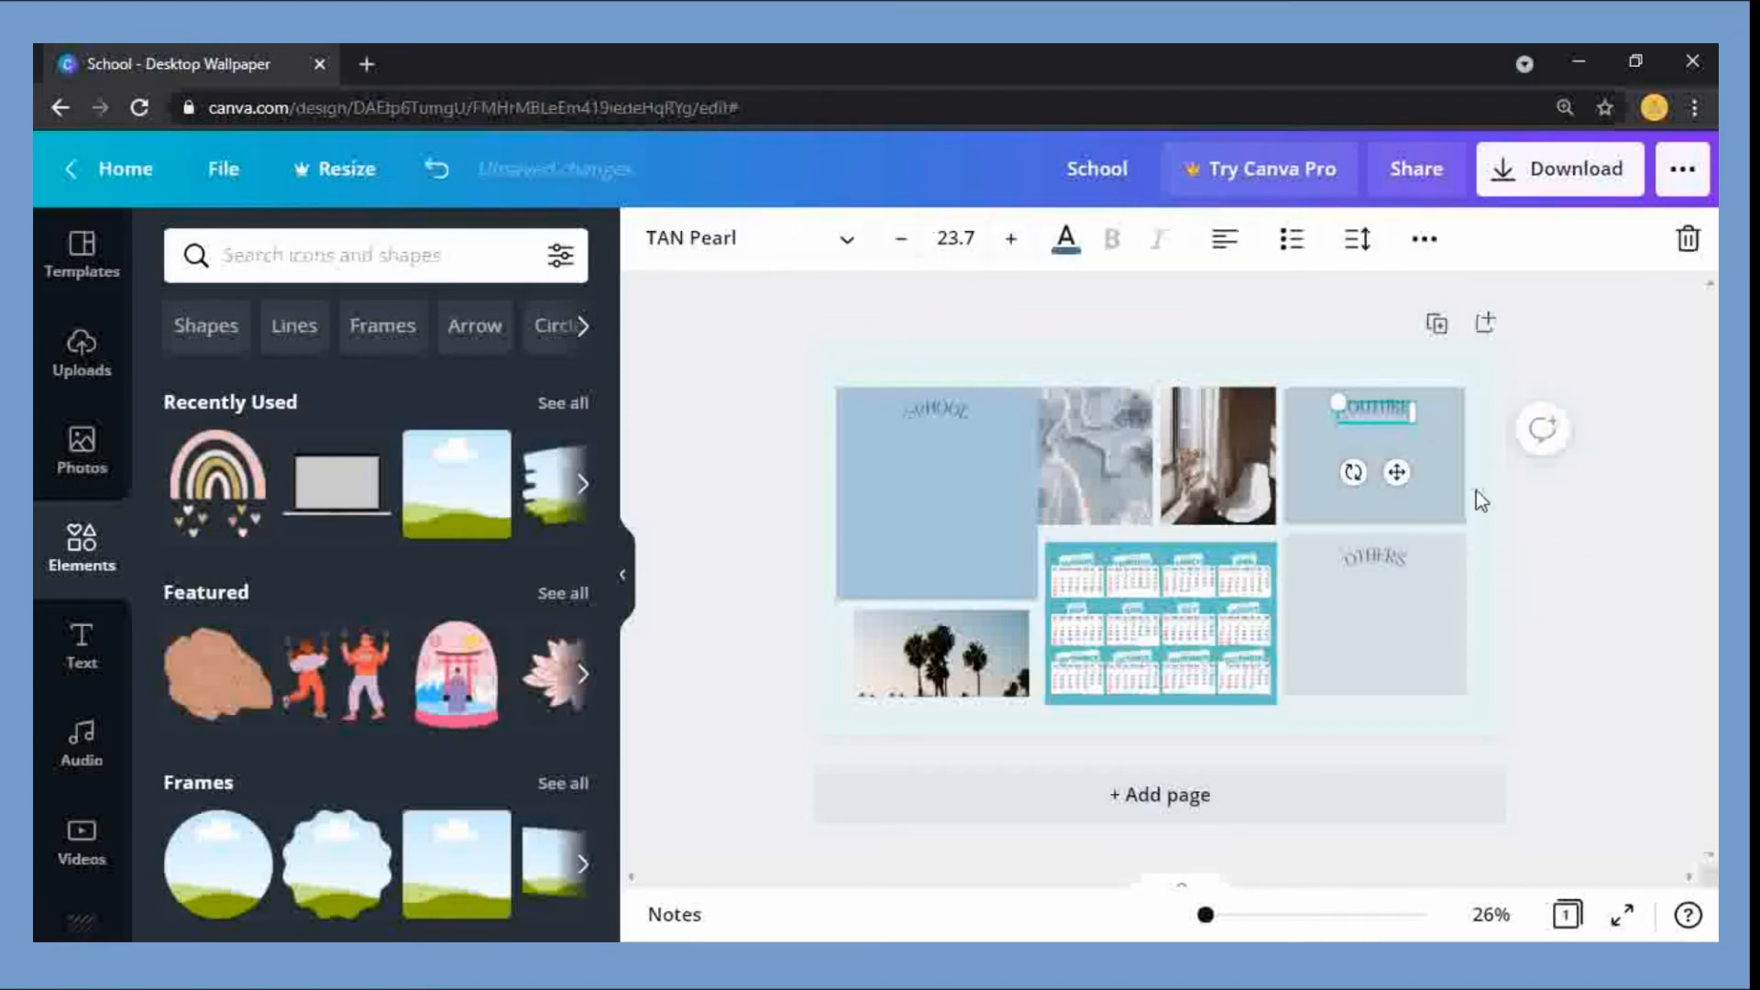
Step: Narrow the blue School box slightly so a gap separates it from the marble photo
left_click(1591, 534)
left_click(1003, 525)
left_click_drag(1038, 495, 1028, 500)
Step: Replace the text of the heading above OTHERS with "FUN"
left_click(1412, 427)
left_click(1412, 427)
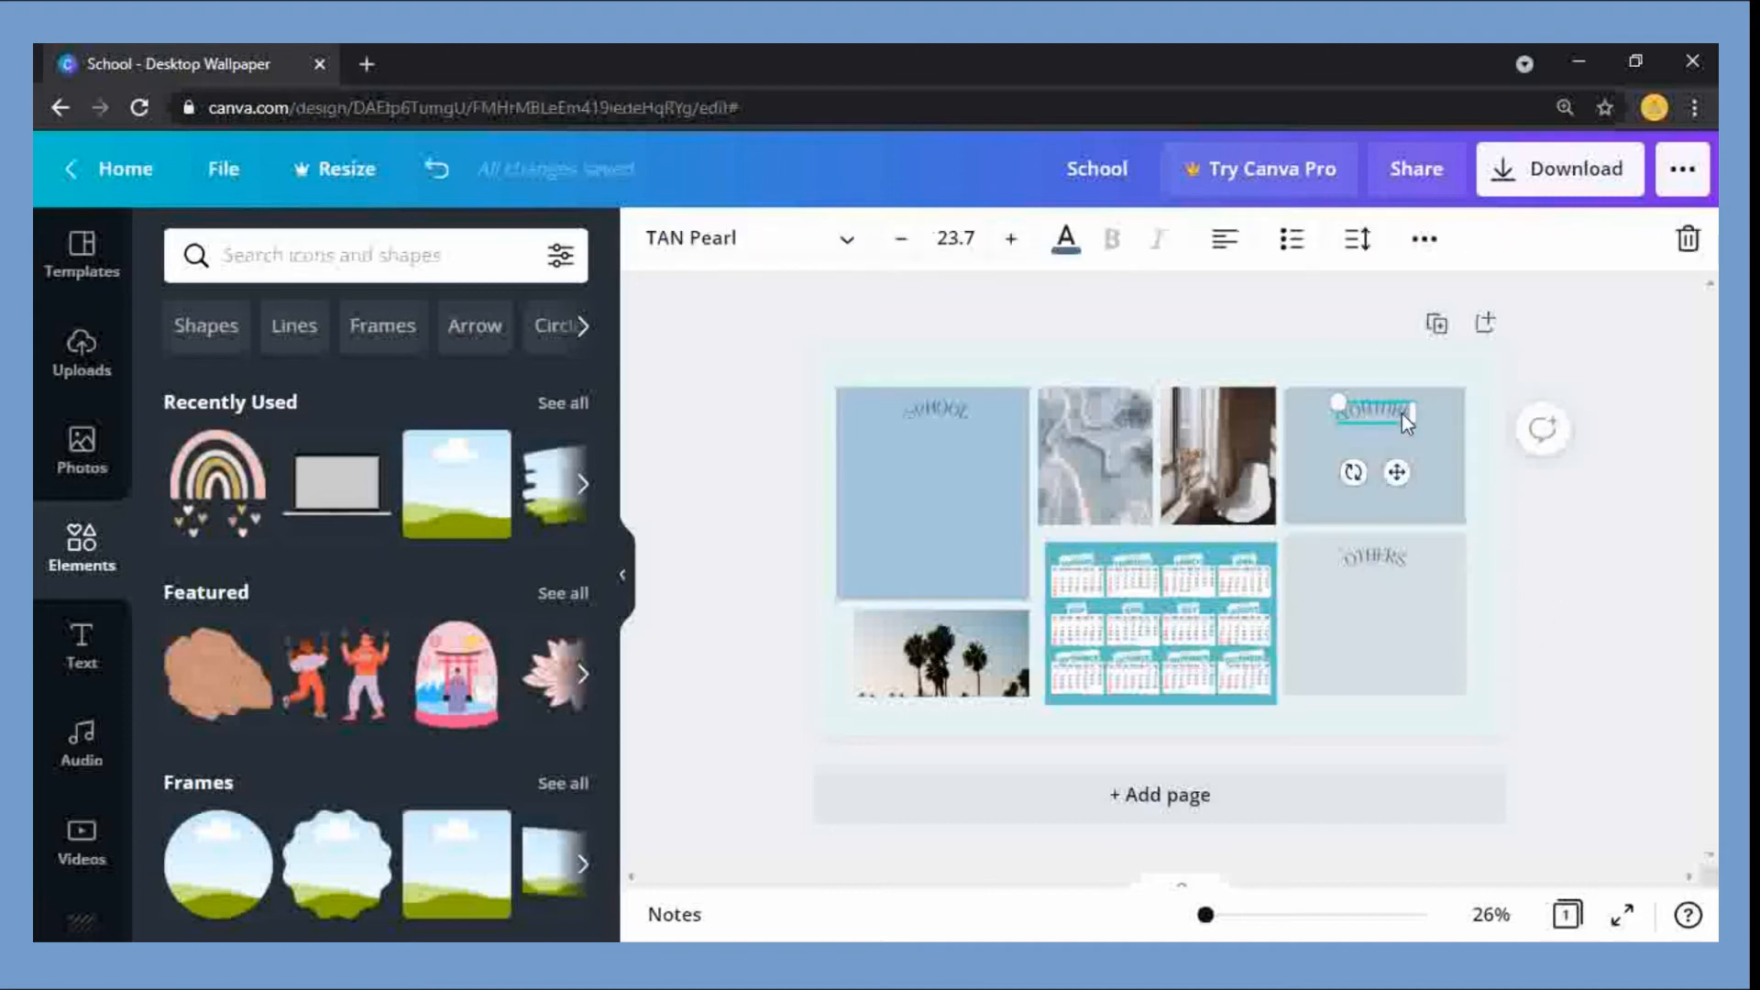
left_click(1075, 442)
left_click(1542, 502)
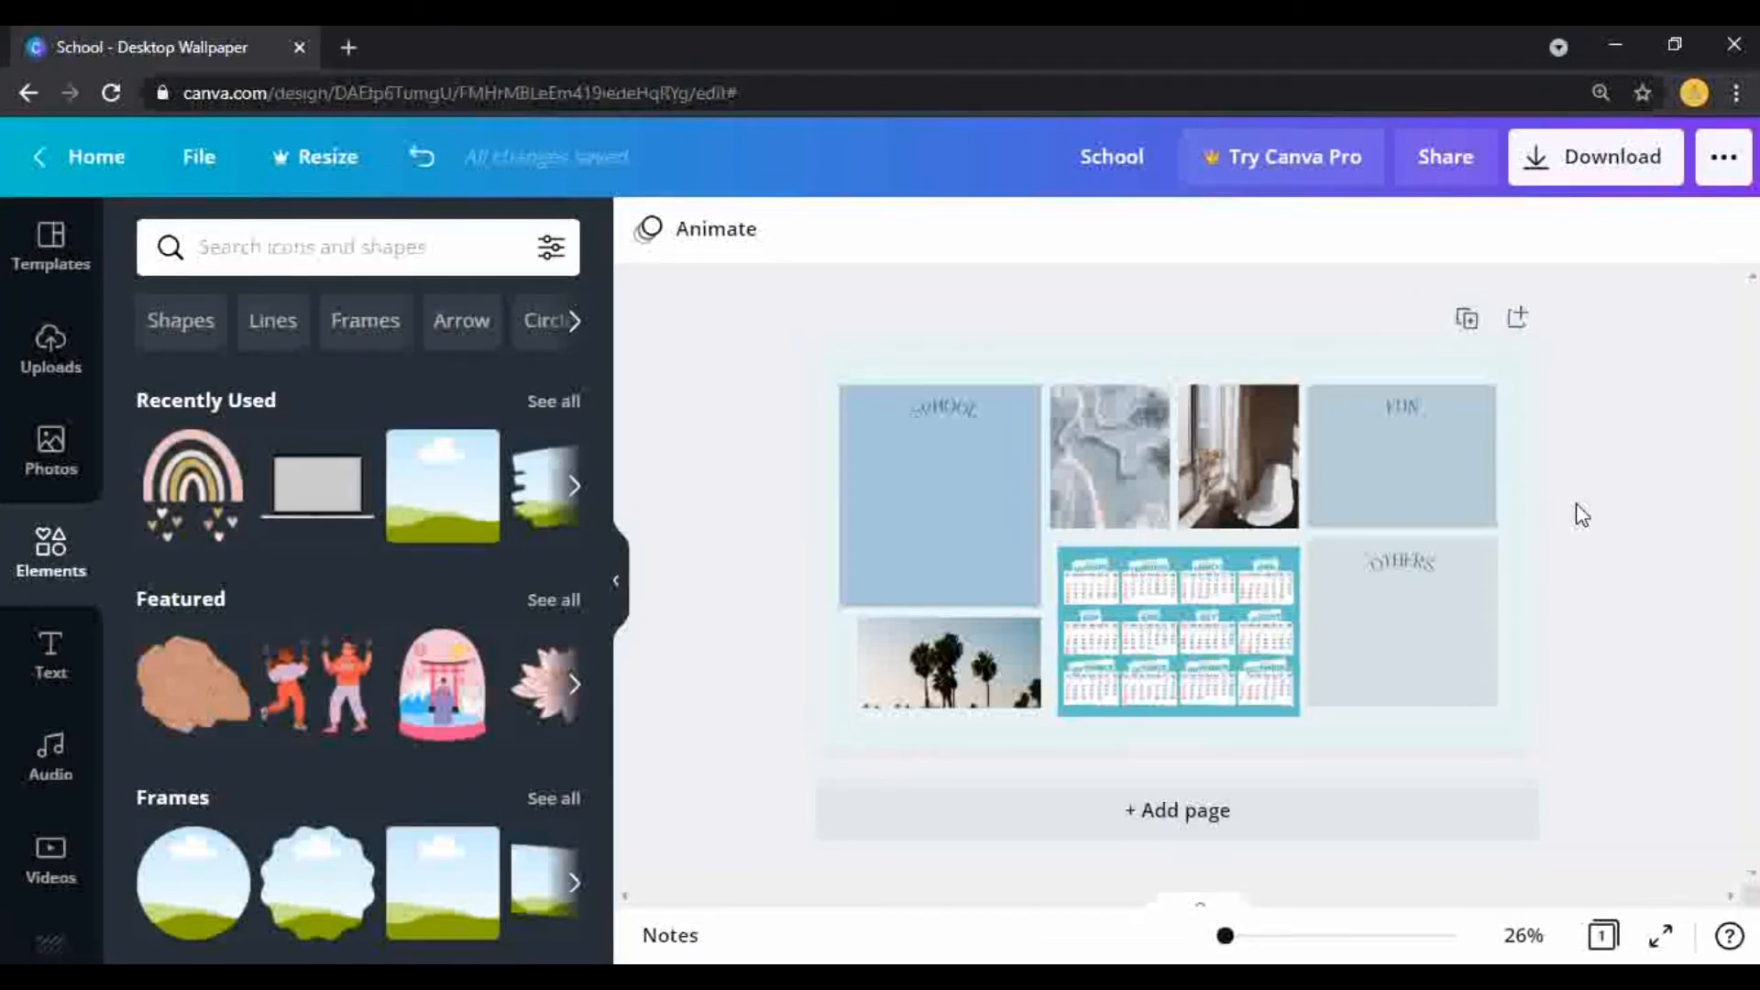
Step: Search the elements for "washi tape" and place the blue gingham tape centred on the upper edge of the Others box
left_click(391, 262)
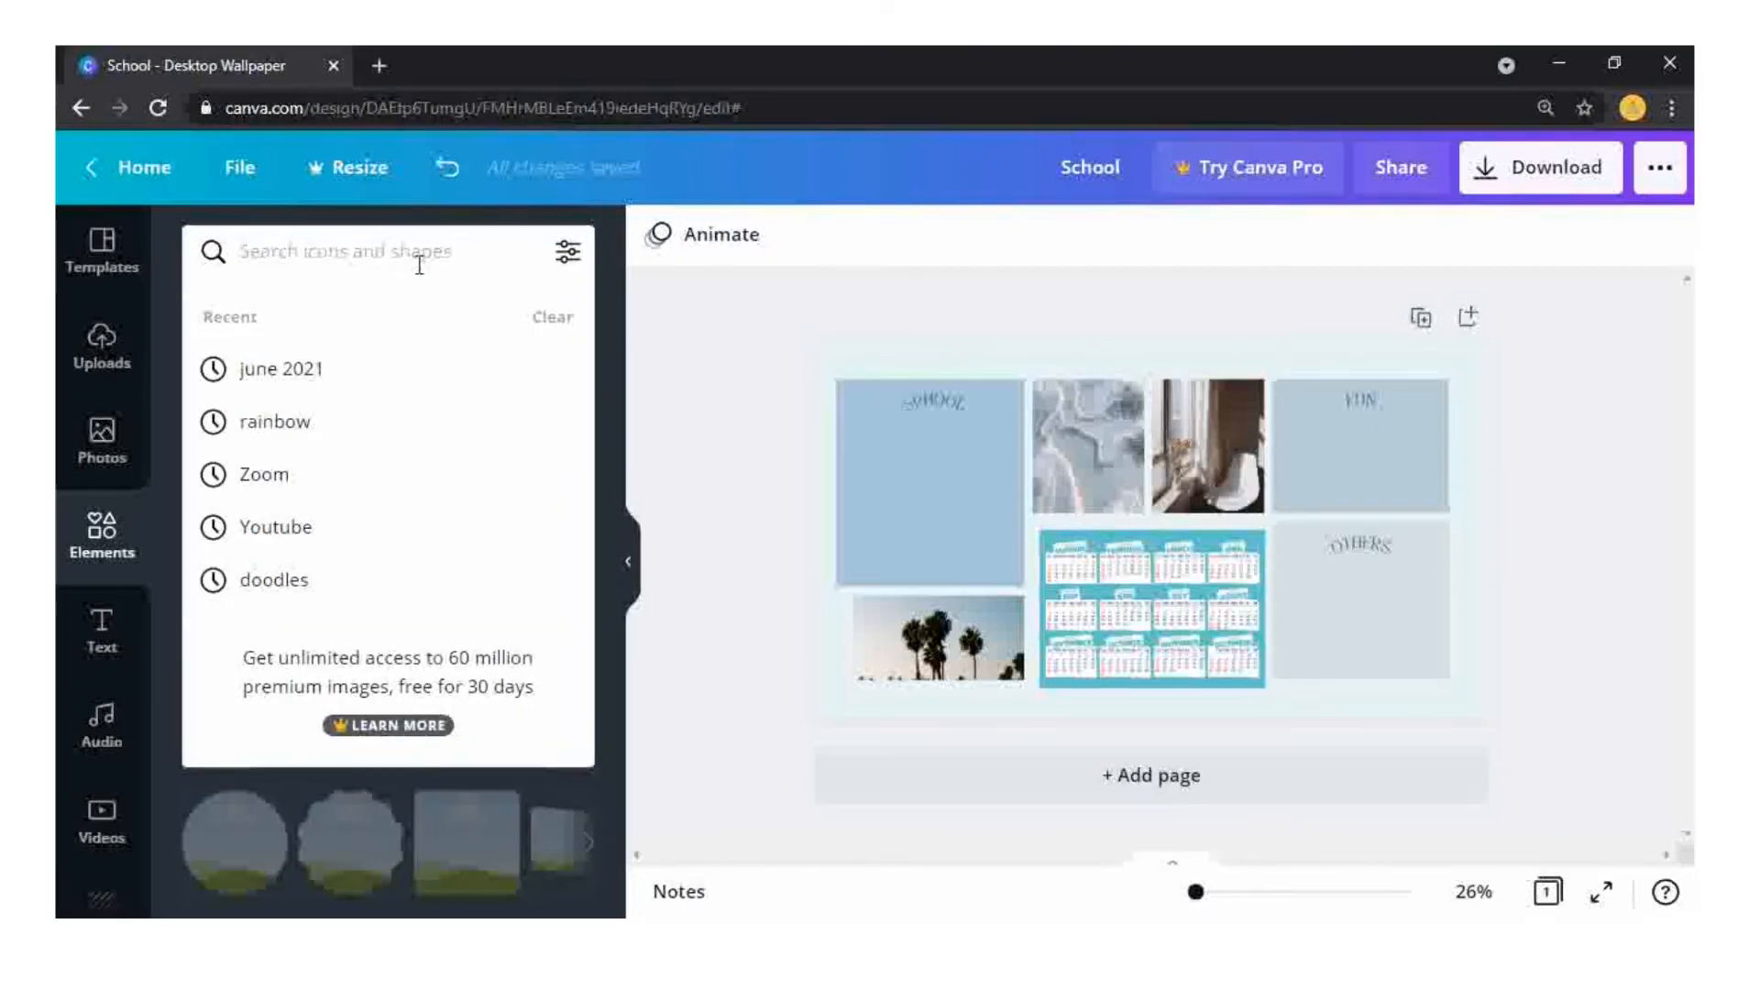
type("washi tape")
key("Return")
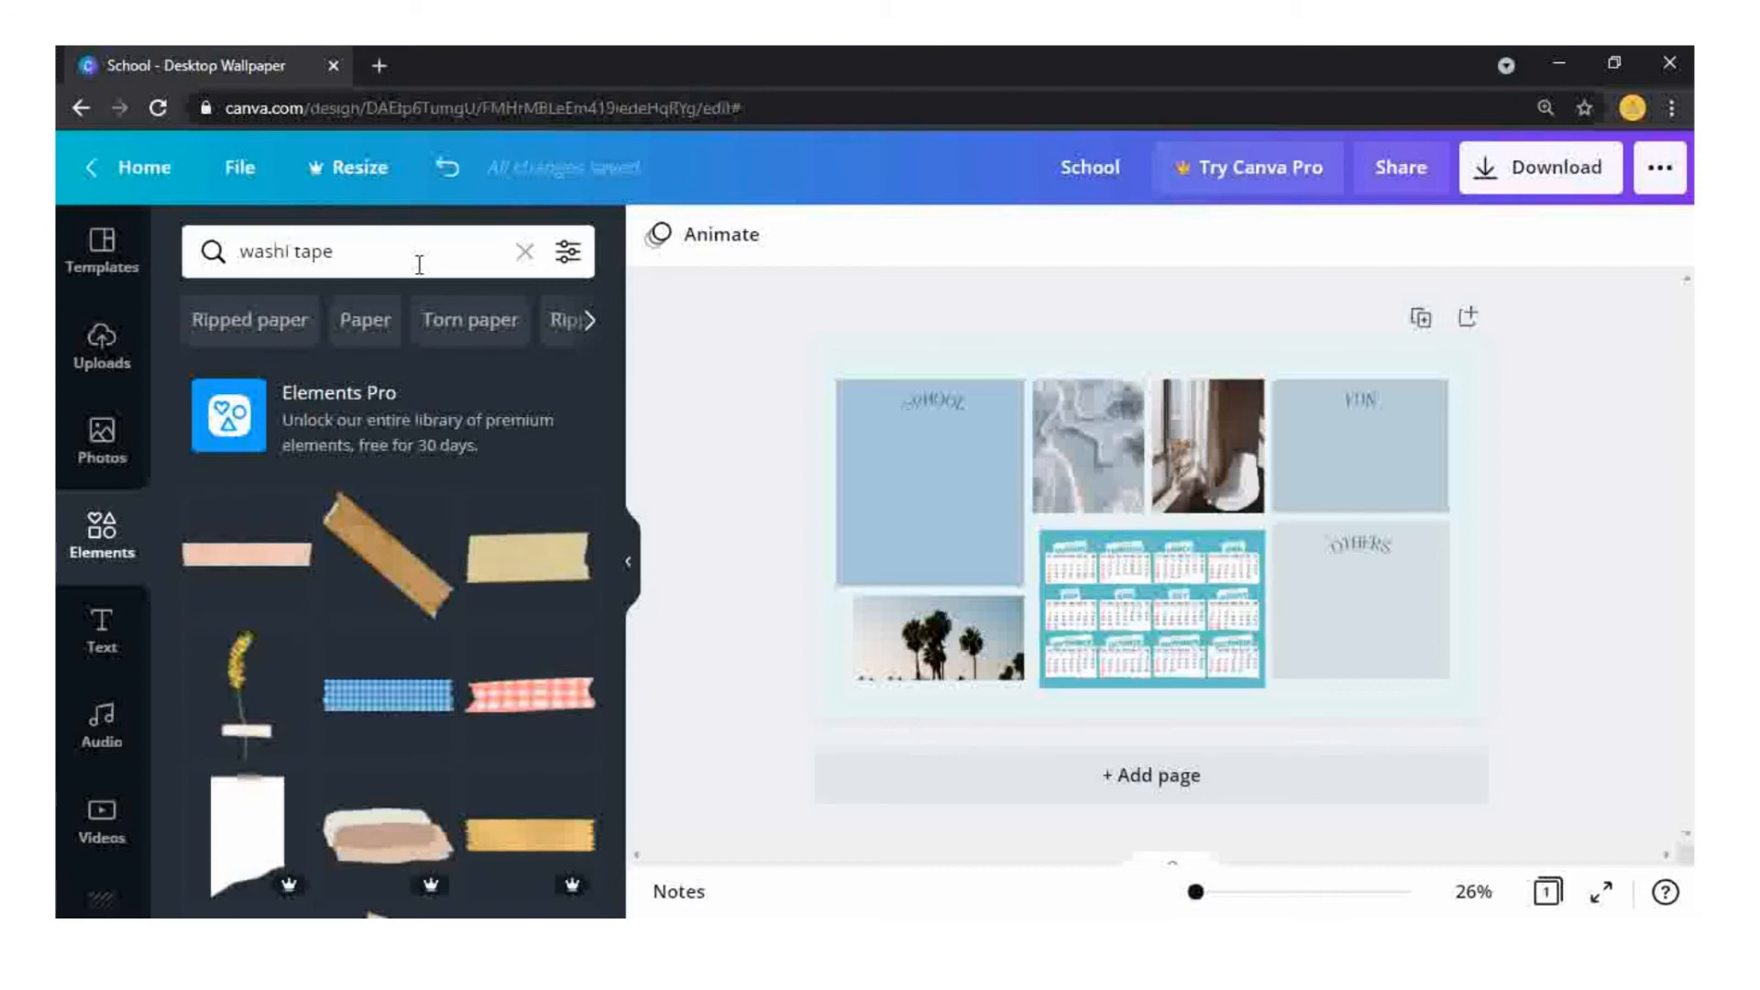
left_click(396, 704)
left_click_drag(1019, 562, 1351, 524)
left_click(1561, 595)
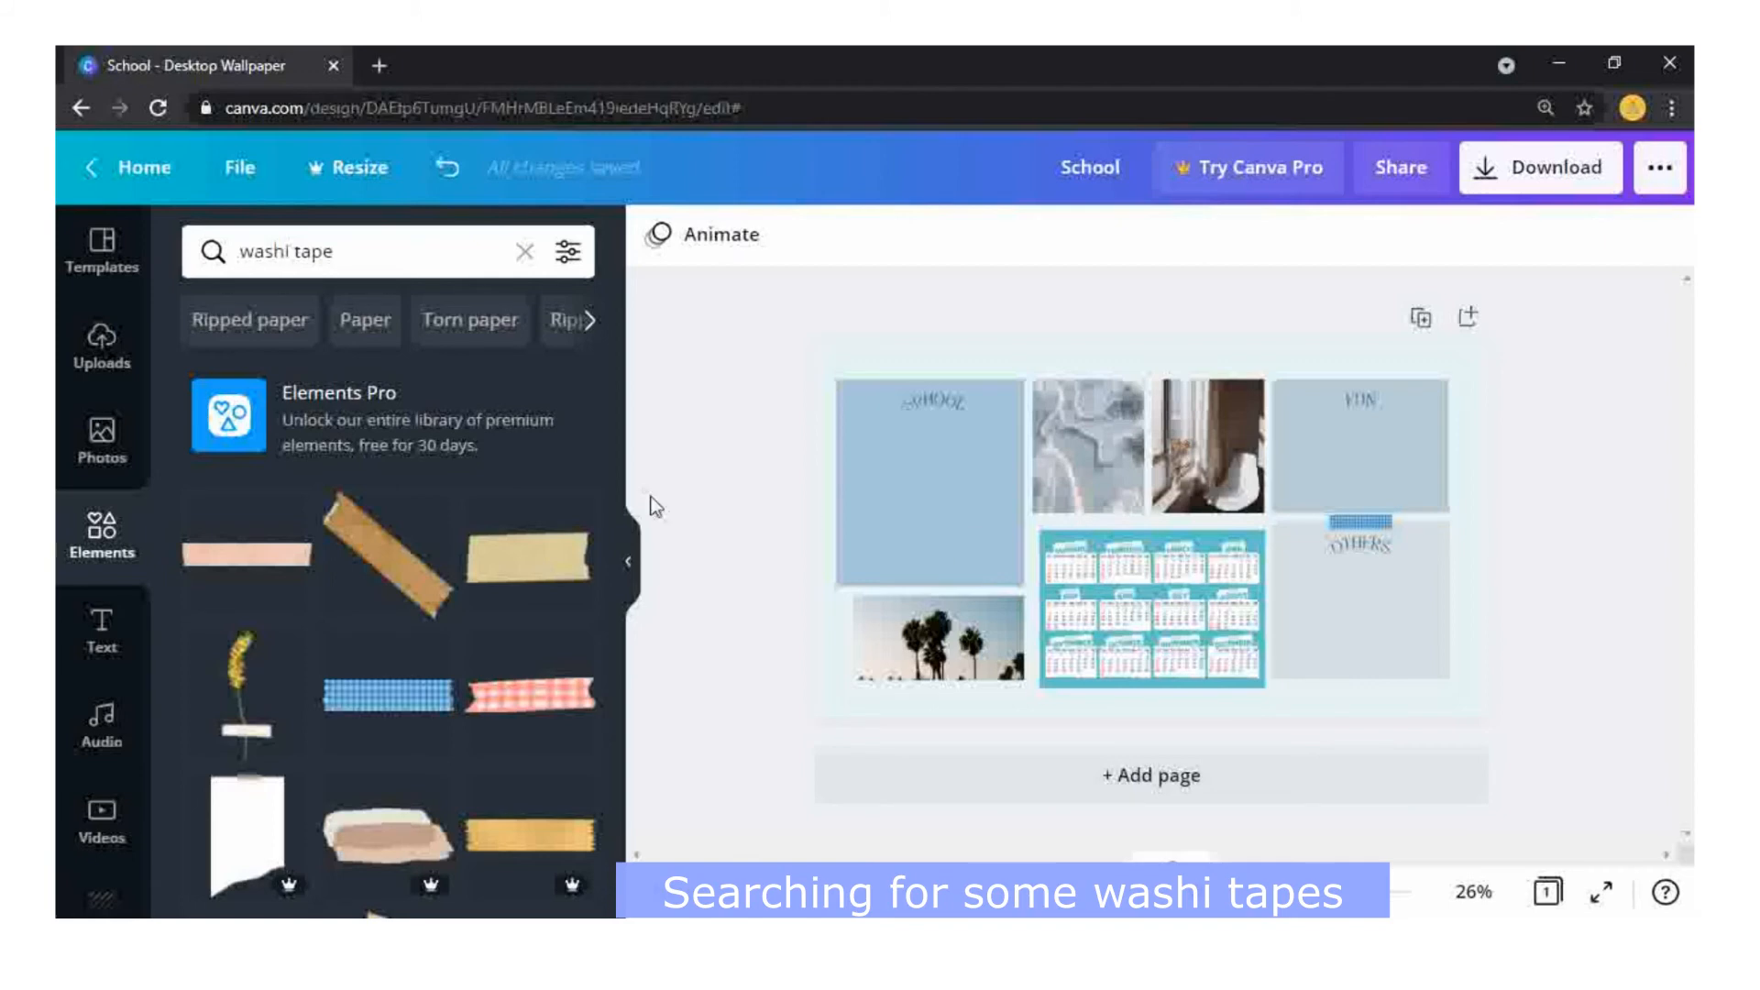
Step: Add the mint green washi tape and centre it on the upper edge of the School box
scroll(614, 528, "down", 10)
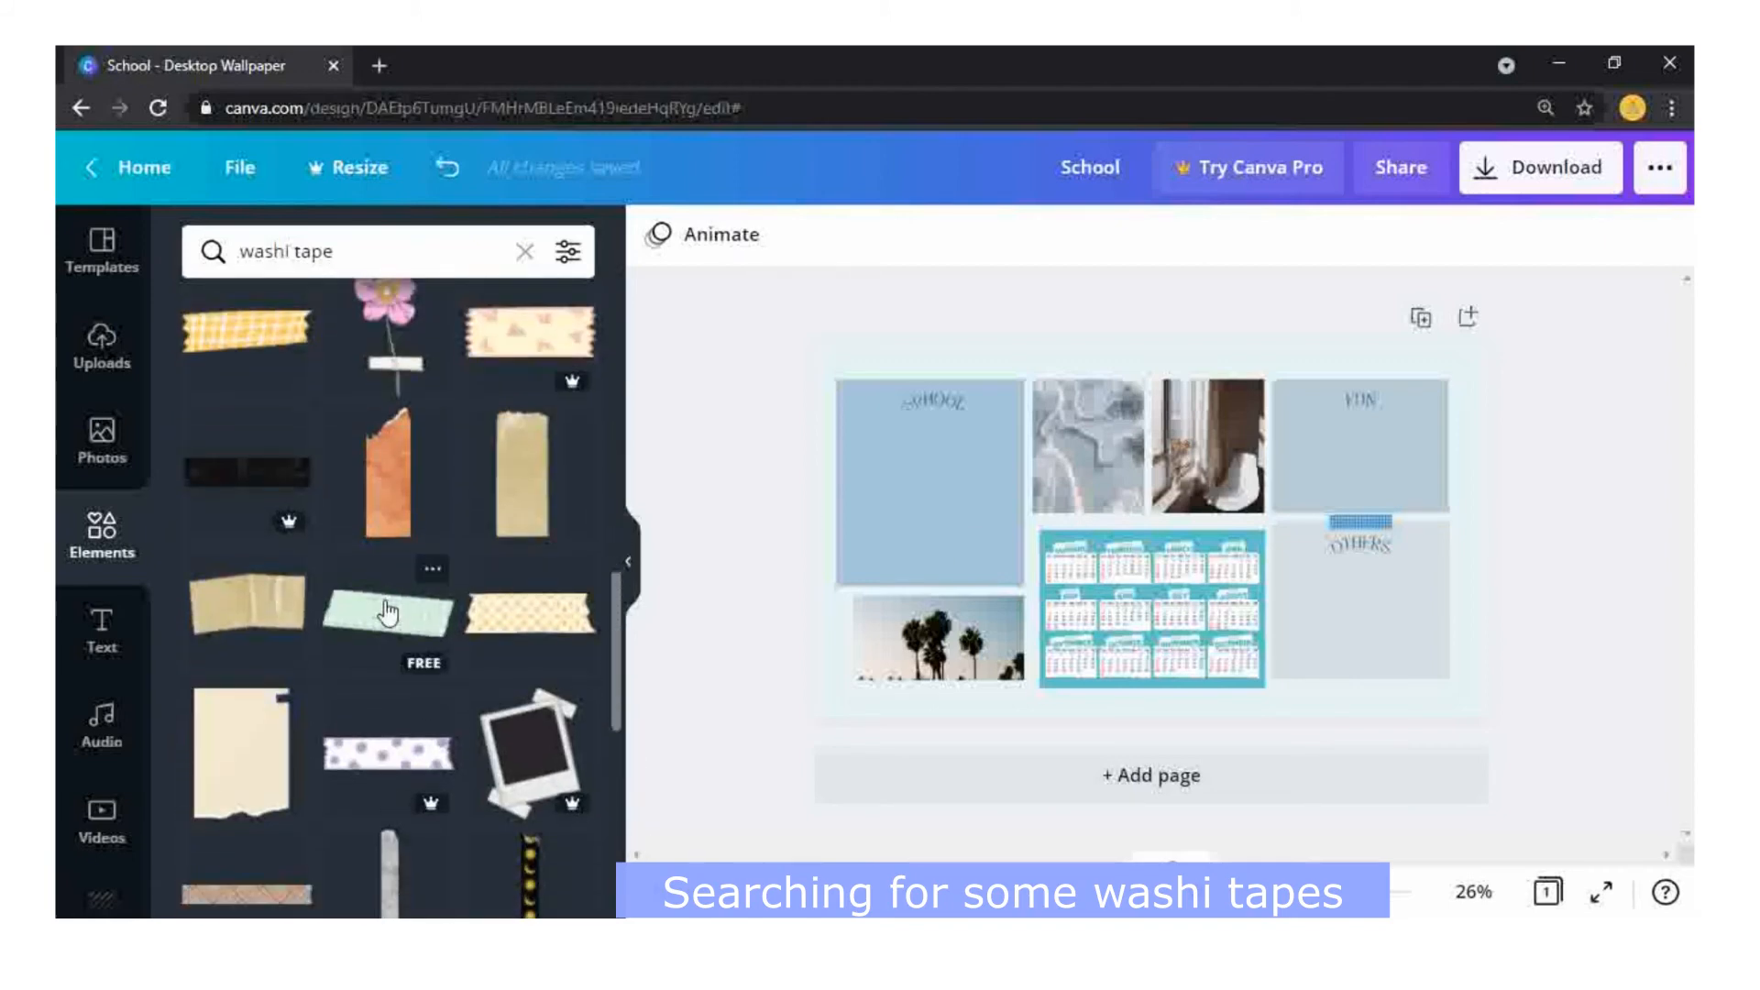
left_click(388, 613)
left_click_drag(1278, 573, 988, 407)
left_click_drag(943, 378, 931, 374)
left_click(983, 492)
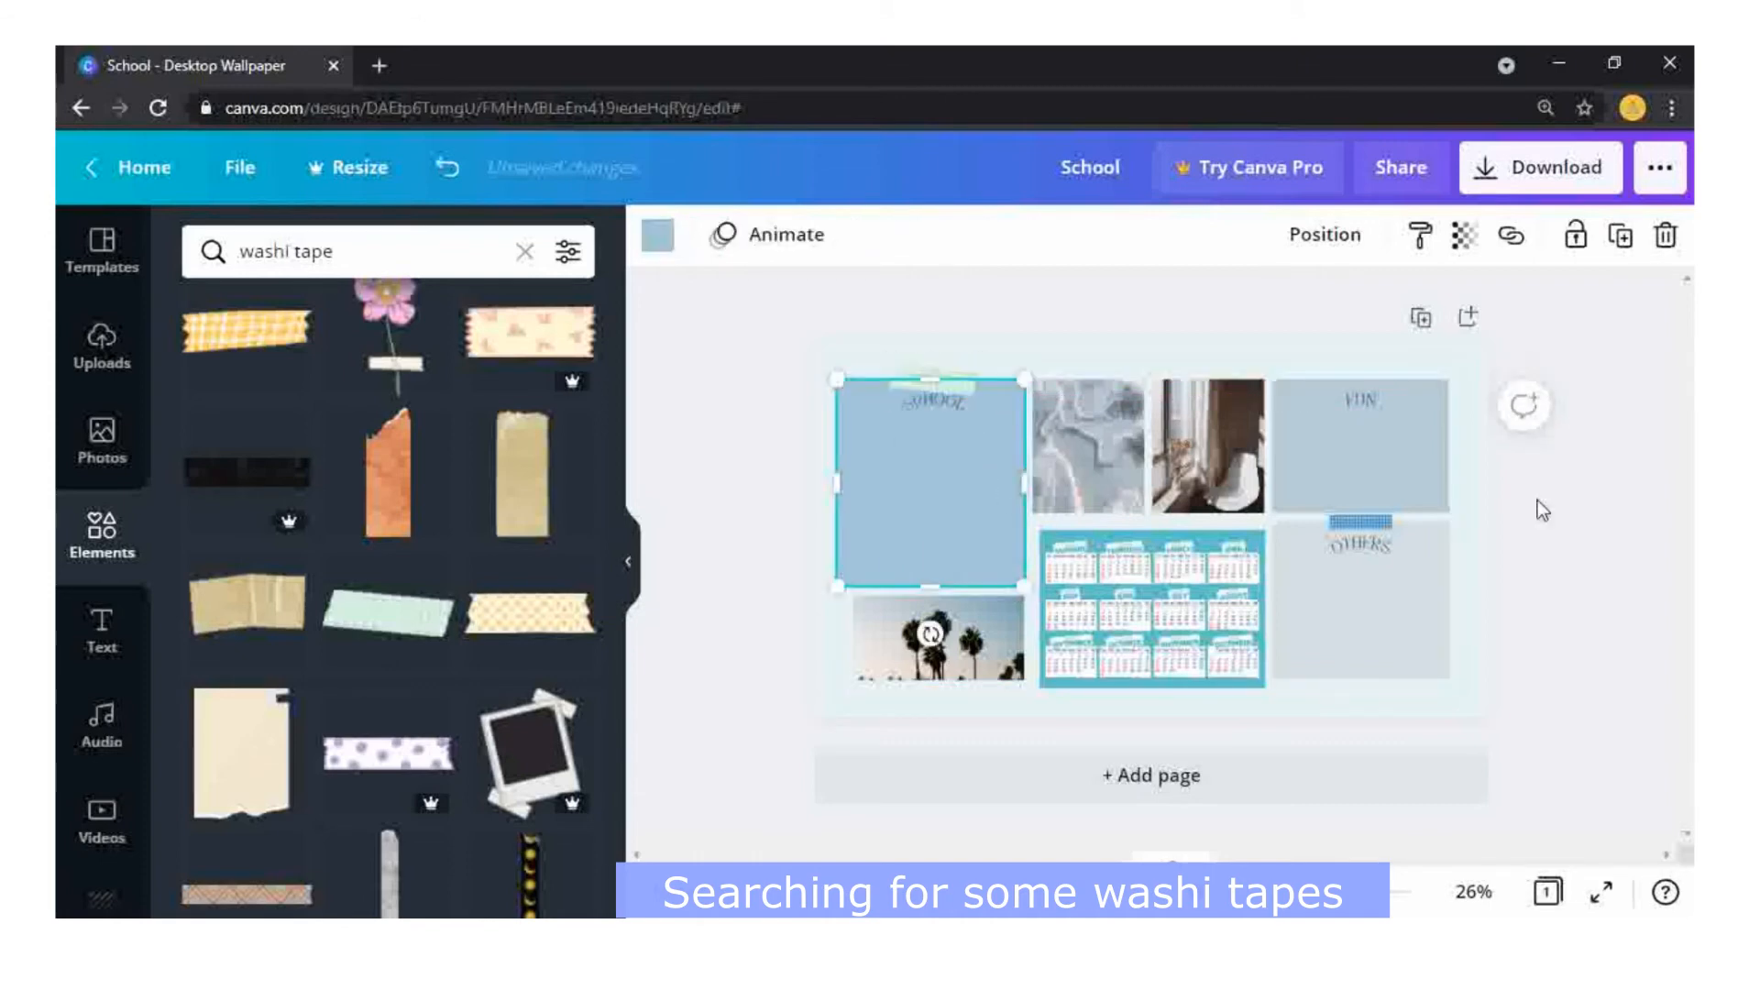
left_click(1542, 510)
Step: Add the white washi tape with coloured stripes and centre it on the upper edge of the Fun box
scroll(609, 550, "down", 6)
left_click_drag(627, 730, 638, 915)
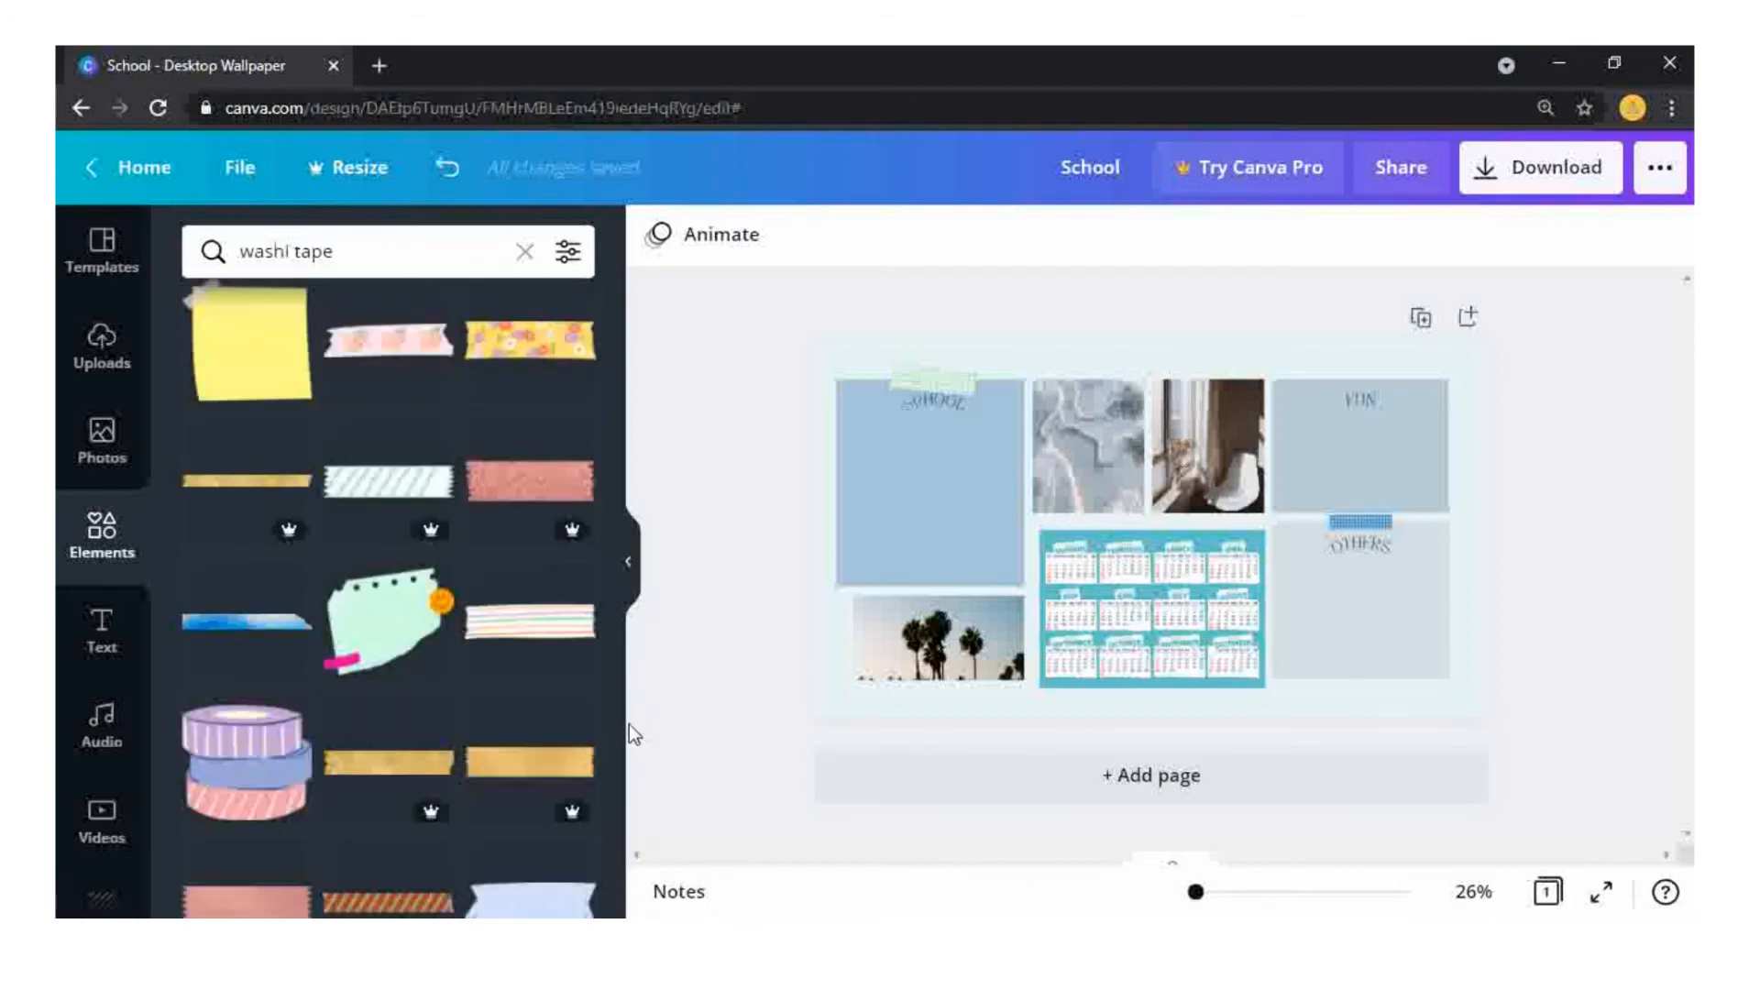
left_click(528, 636)
left_click_drag(1018, 566, 1229, 565)
left_click_drag(1246, 504, 1358, 374)
left_click(1580, 478)
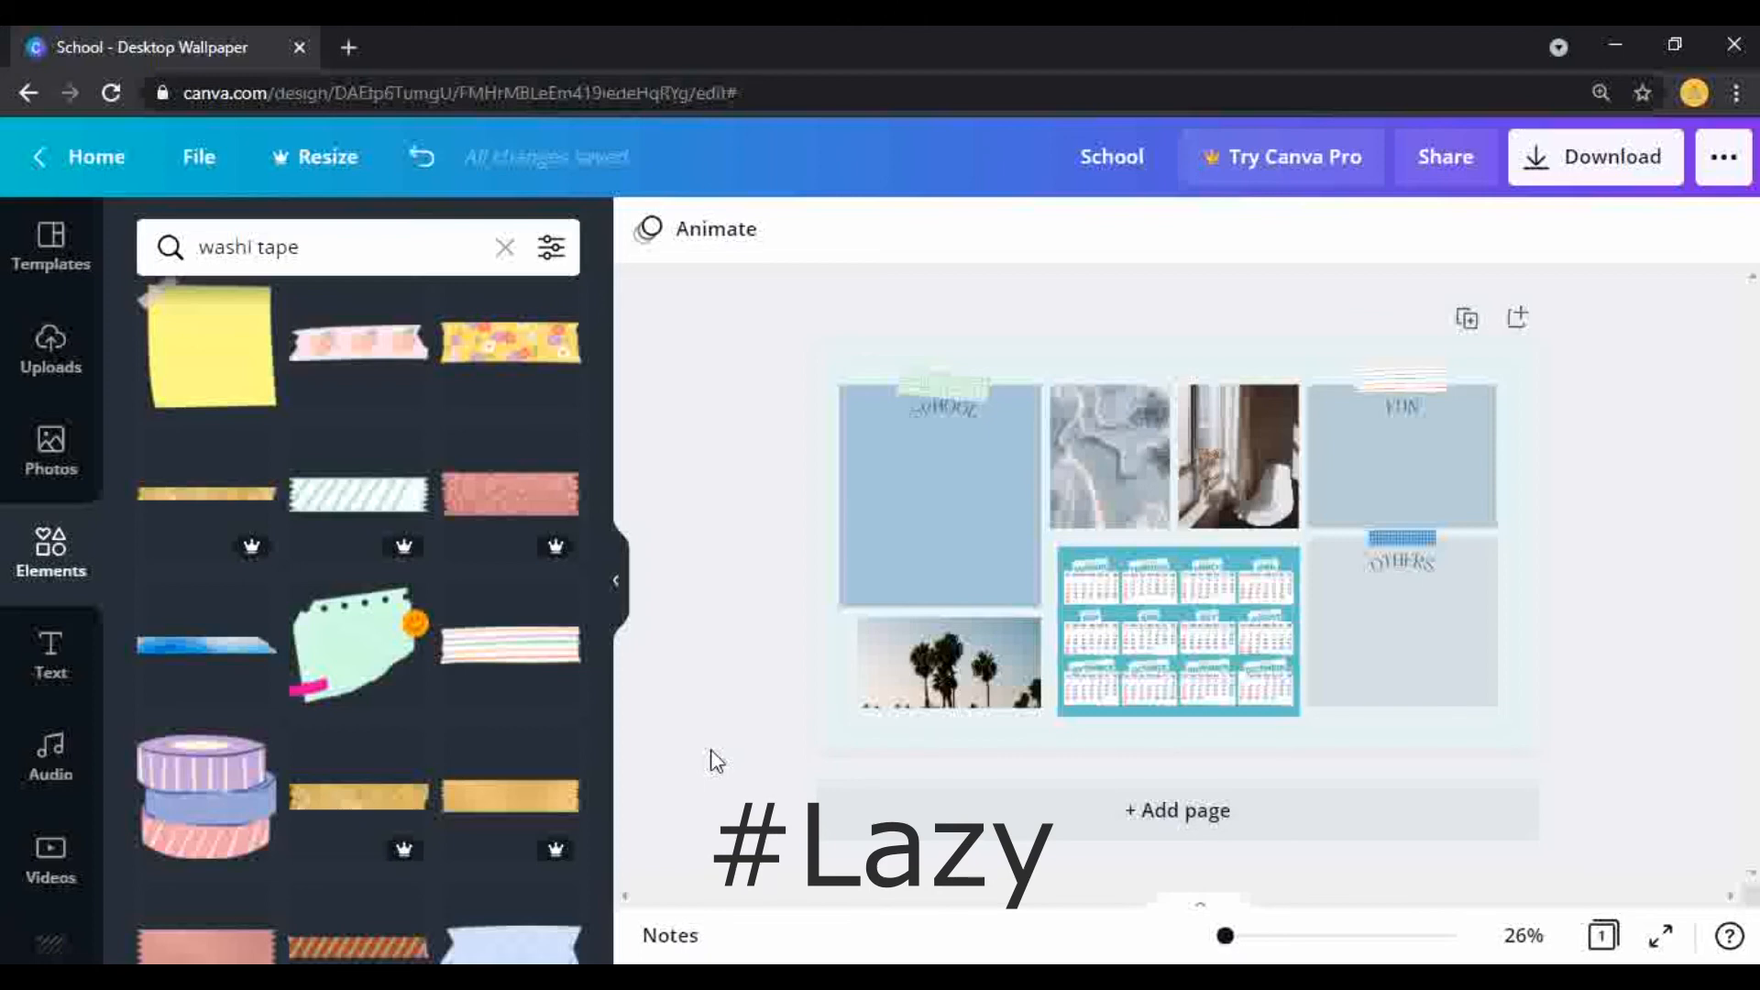
Step: Download the finished wallpaper as a PNG file
left_click(1551, 174)
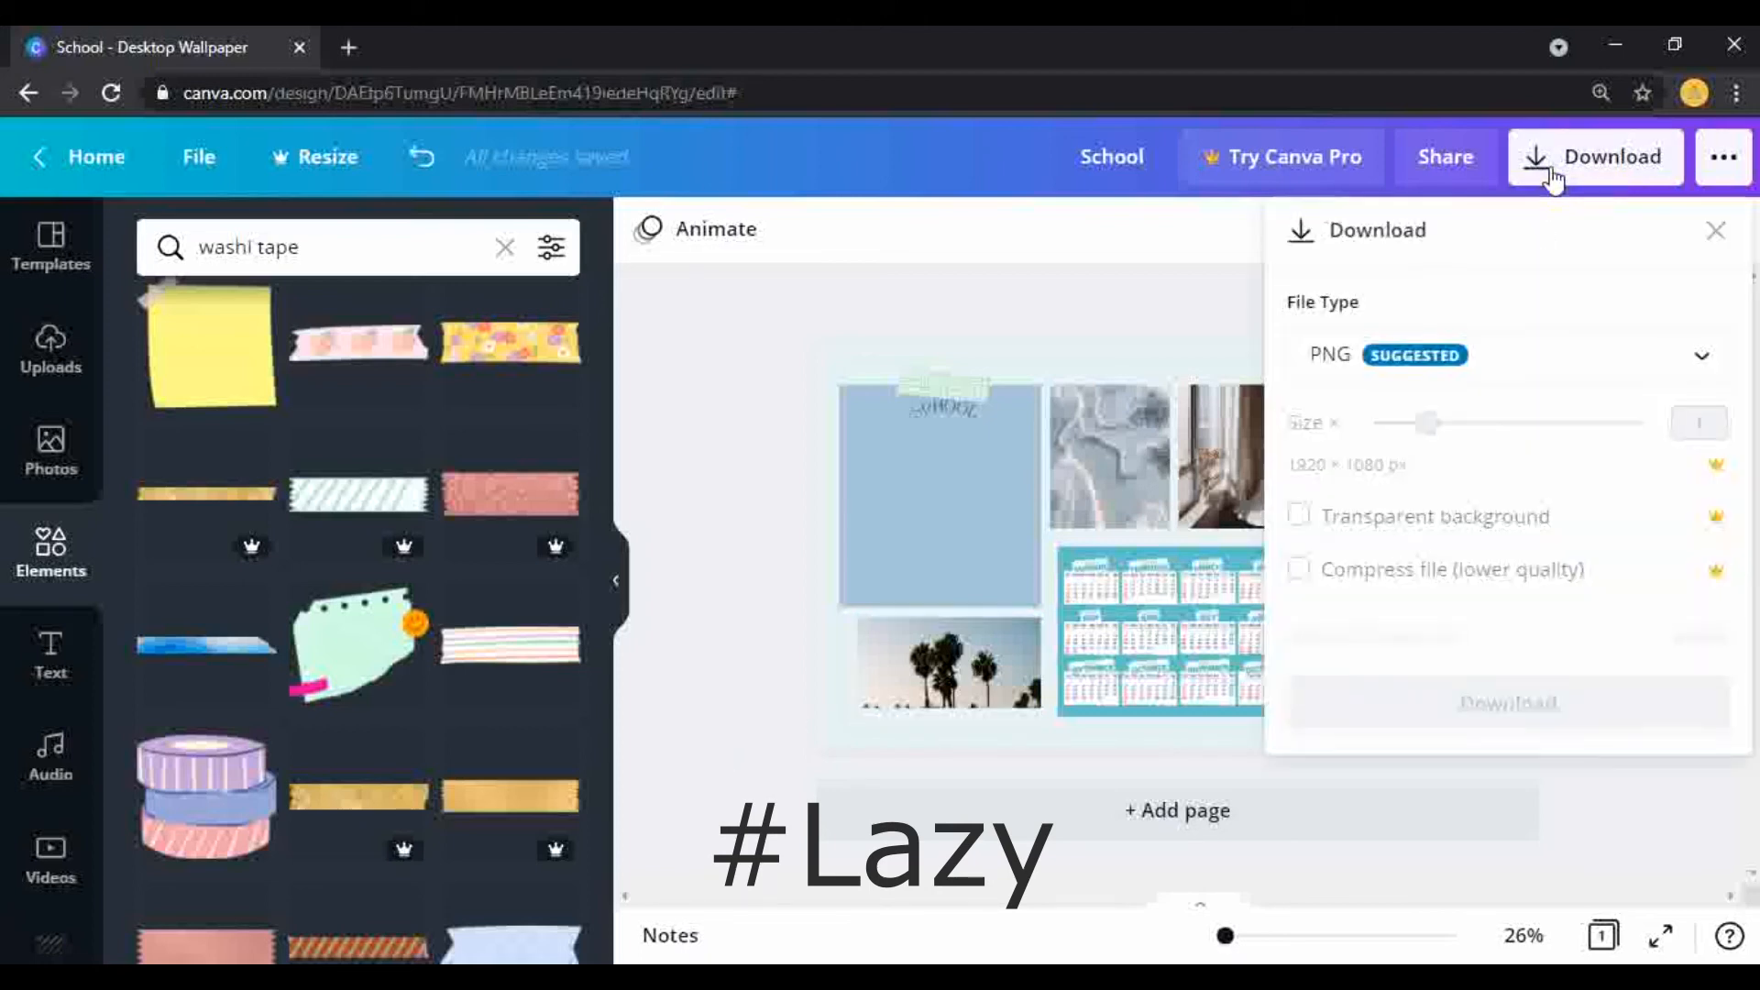
left_click(1493, 653)
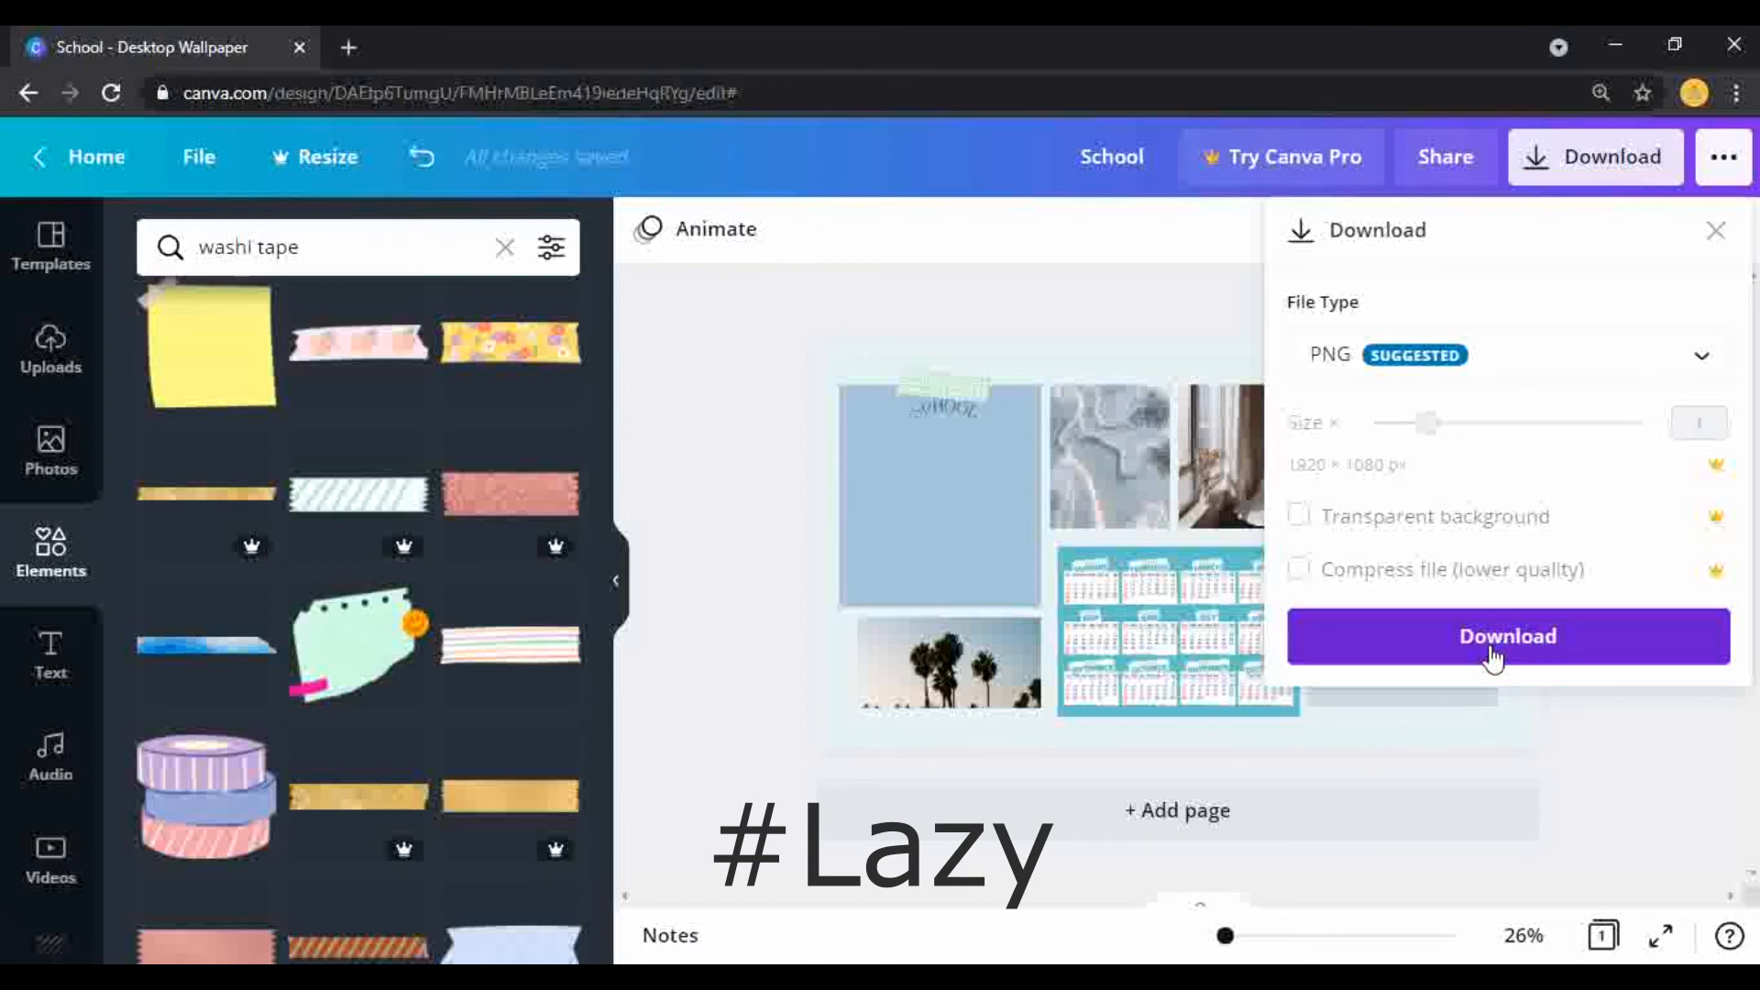